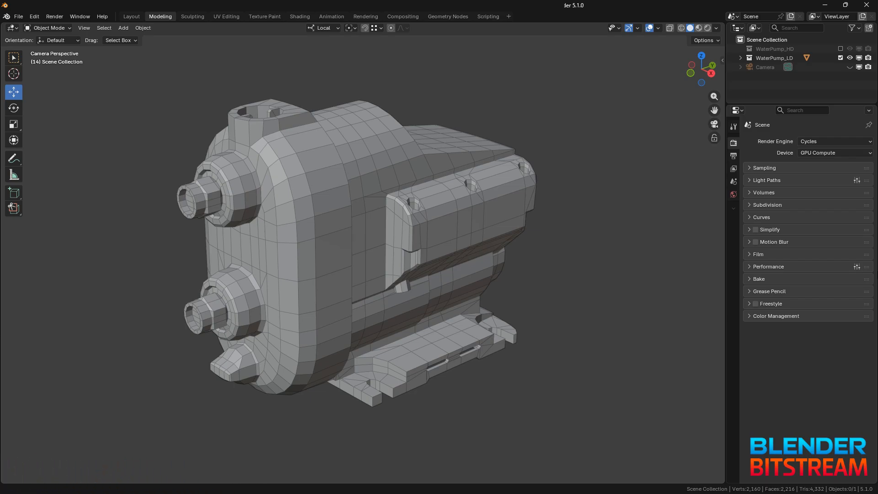
Step: Enter mesh editing on the low-poly pump and select the edge loops outlining the terminal box on its side
click(435, 250)
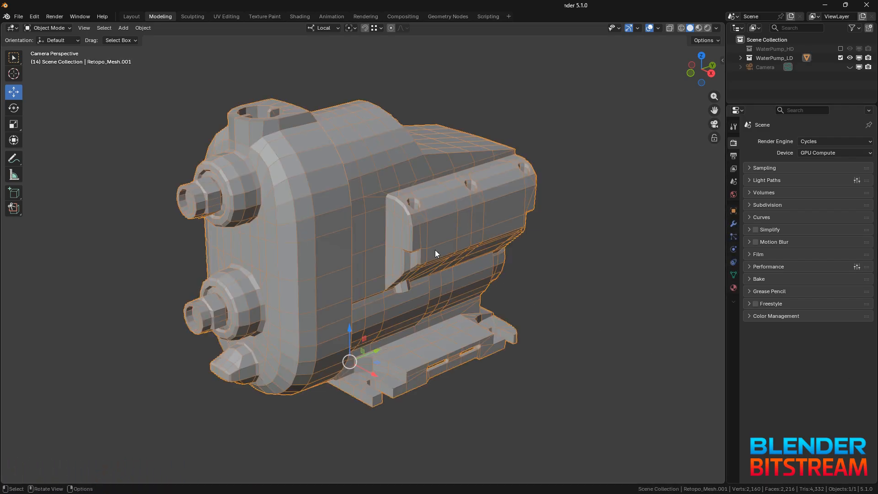
key(Tab)
alt+click(385, 227)
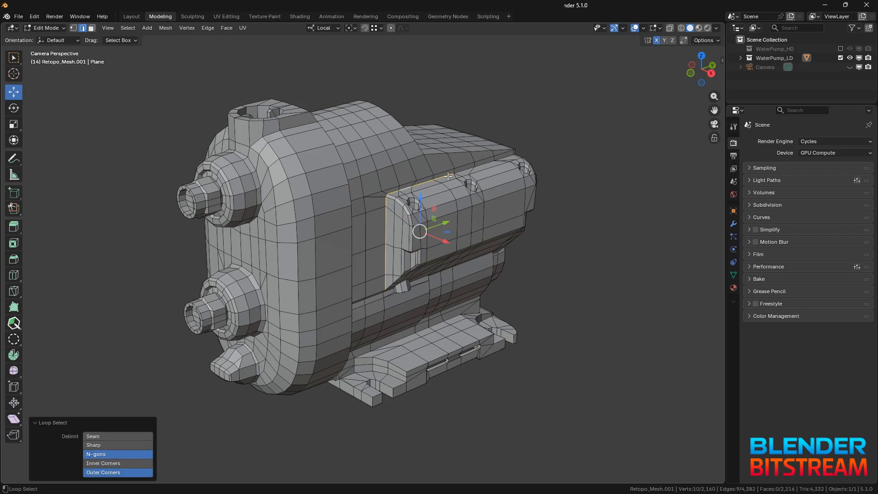
alt+shift+click(430, 184)
alt+shift+click(419, 280)
Step: Add the edges where the underside of the terminal box meets the cylindrical motor body to the selection
middle_drag(419, 280, 347, 247)
scroll(347, 265, up, 4)
shift+click(331, 277)
alt+shift+click(580, 303)
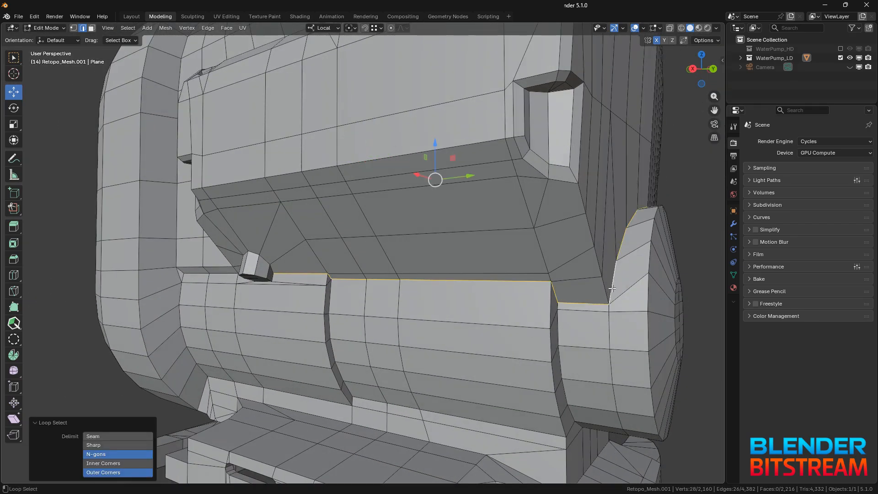
Step: Add the outline of the recess at the terminal box's rear corner and its adjoining corner edges to the selection
alt+shift+click(587, 218)
alt+shift+click(536, 169)
shift+click(508, 140)
middle_drag(509, 140, 495, 171)
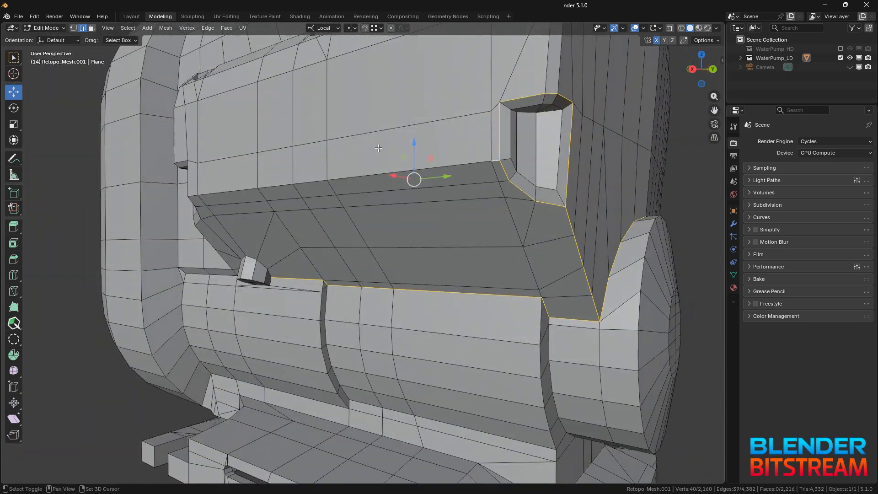
Step: Add the remaining edge loops around the front of the terminal box and the pump housing to the selection
middle_drag(327, 194, 423, 186)
alt+shift+click(429, 158)
alt+shift+click(385, 288)
alt+shift+click(363, 282)
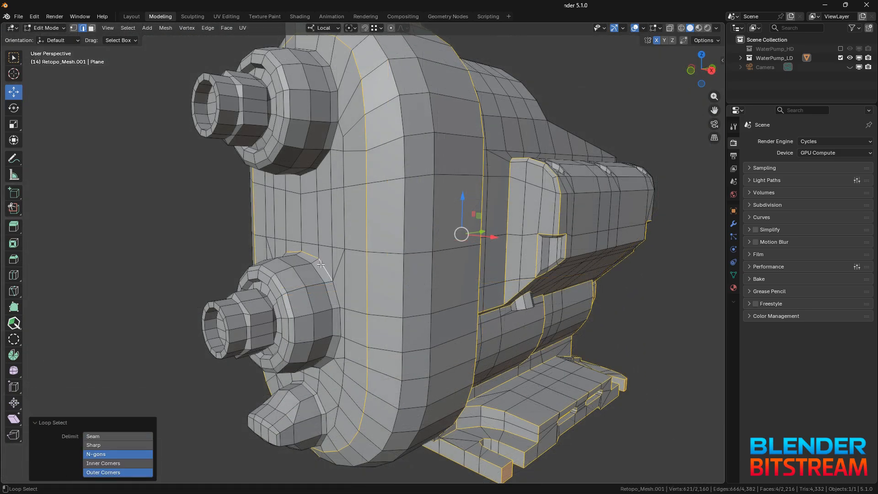
Step: Add the base and inner ring loops of the two front ports, plus a connecting edge on each collar, to the selection
middle_drag(330, 311, 385, 235)
alt+shift+click(388, 278)
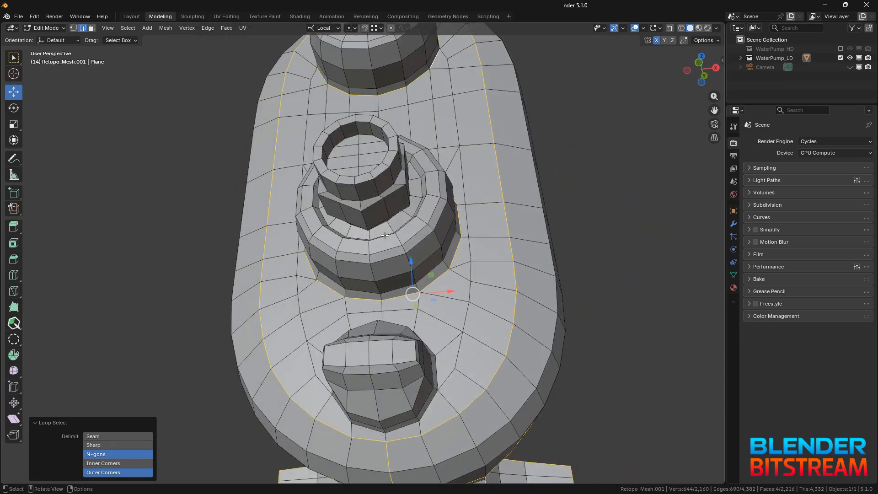
alt+shift+click(337, 232)
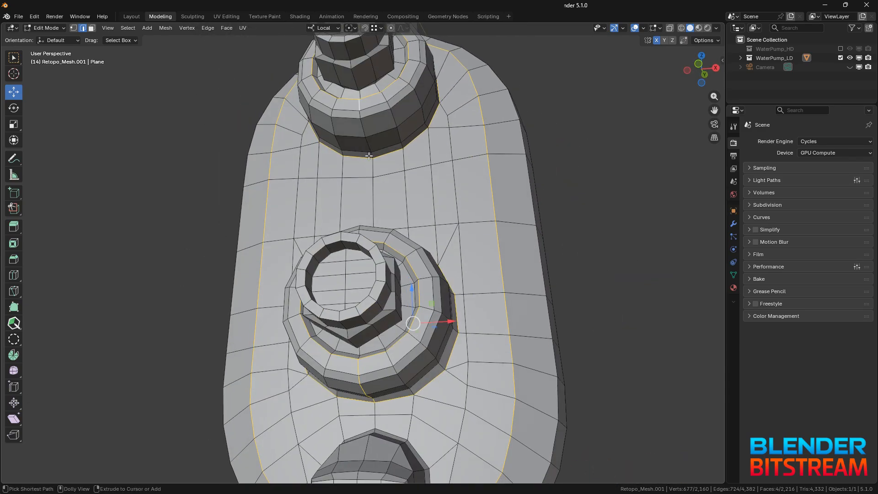
ctrl+click(369, 156)
middle_drag(369, 156, 393, 92)
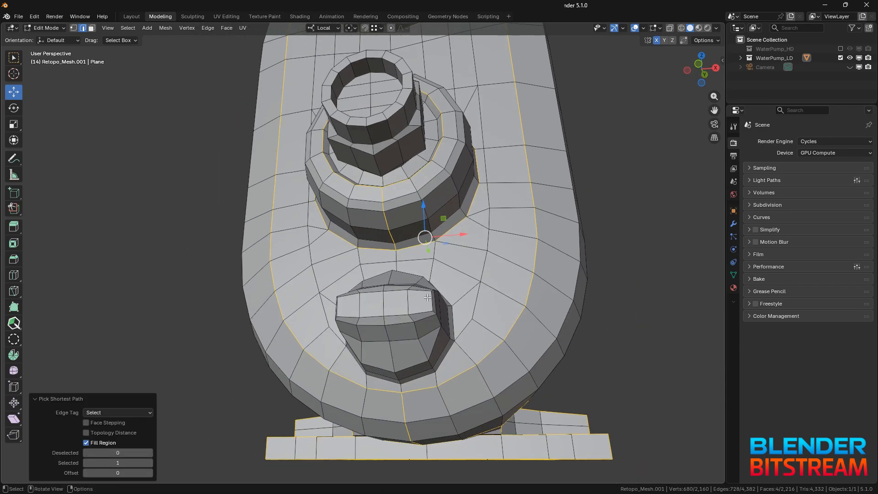
Step: Add the loops and connecting edges of the drain plug below the front ports to the selection
alt+shift+click(398, 315)
middle_drag(398, 315, 440, 283)
shift+click(465, 237)
ctrl+click(458, 311)
Step: Add the lower port's pipe loops and the lengthwise edge running down its pipe to the selection
shift+middle_drag(486, 147, 427, 201)
alt+shift+click(413, 142)
alt+shift+click(414, 112)
middle_drag(413, 122, 412, 98)
ctrl+click(409, 143)
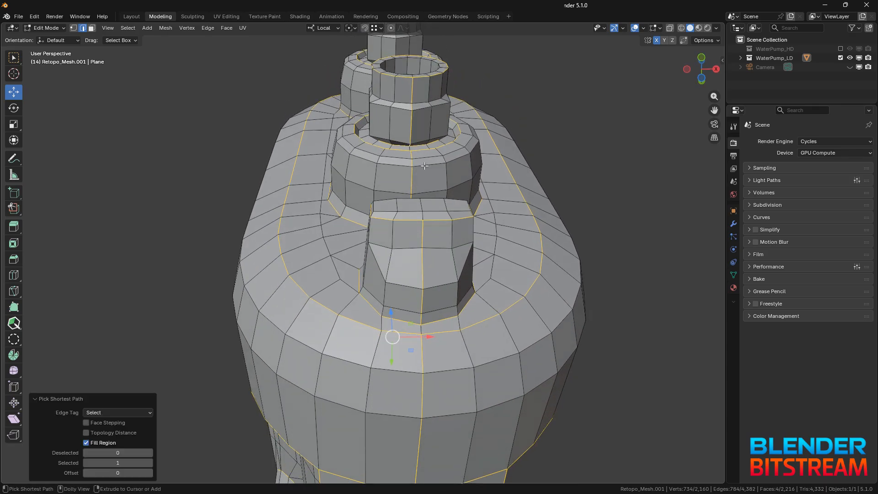
Step: Add the upper port's pipe loops and its lengthwise connecting edge to the selection
shift+middle_drag(409, 143, 404, 284)
alt+shift+click(399, 114)
ctrl+click(396, 150)
alt+shift+click(397, 152)
middle_drag(398, 152, 399, 173)
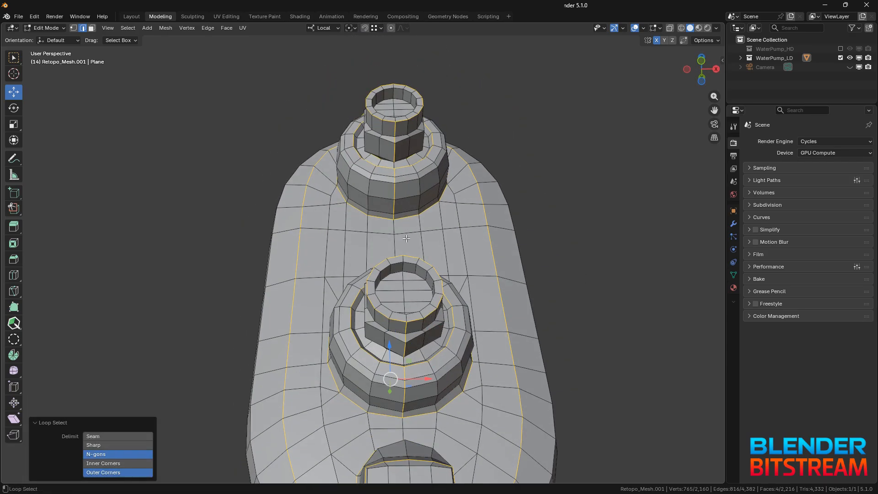
Step: Add the outer and inner rim loops of the lower pipe's opening to the selection
alt+shift+click(408, 264)
alt+shift+click(409, 270)
alt+shift+click(422, 276)
middle_drag(428, 255, 361, 348)
middle_drag(220, 384, 299, 387)
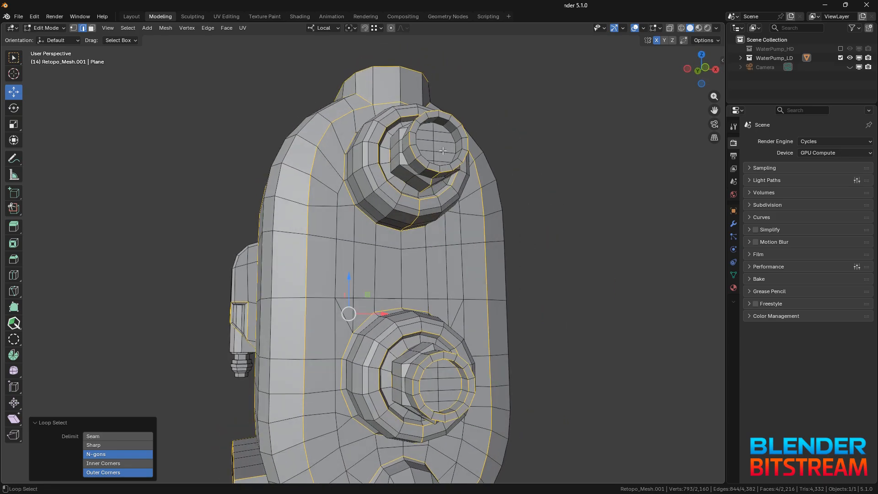
Step: Add the inner rim loop of the upper pipe's opening and mark all selected edges as seams
alt+shift+click(446, 139)
middle_drag(446, 137, 344, 135)
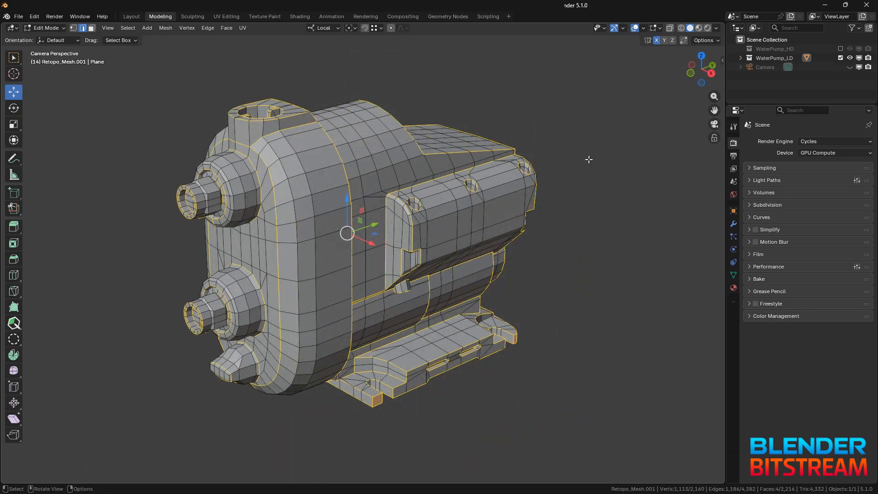
key(ctrl+e)
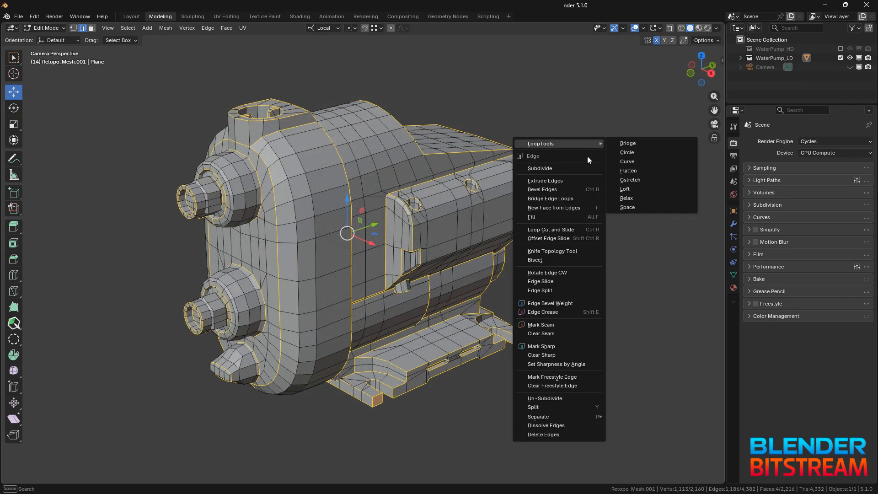
click(574, 325)
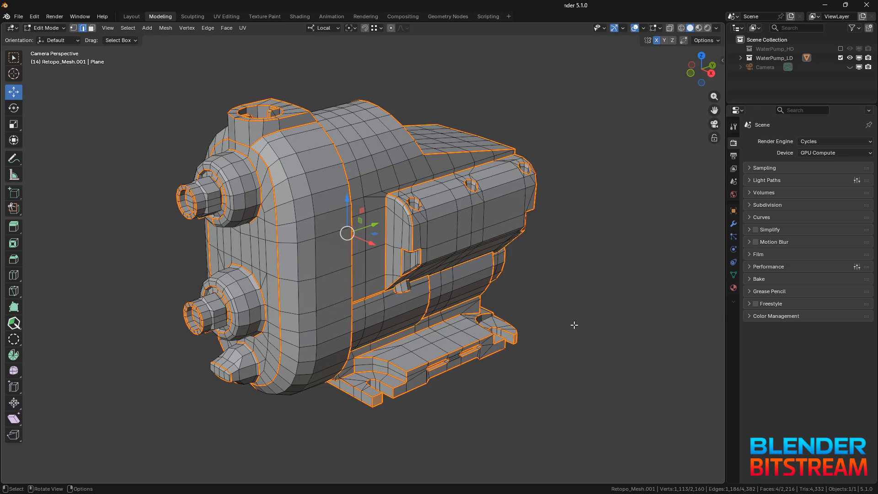
Step: Select all faces of the pump and unwrap them with the Angle Based method
key(3)
key(a)
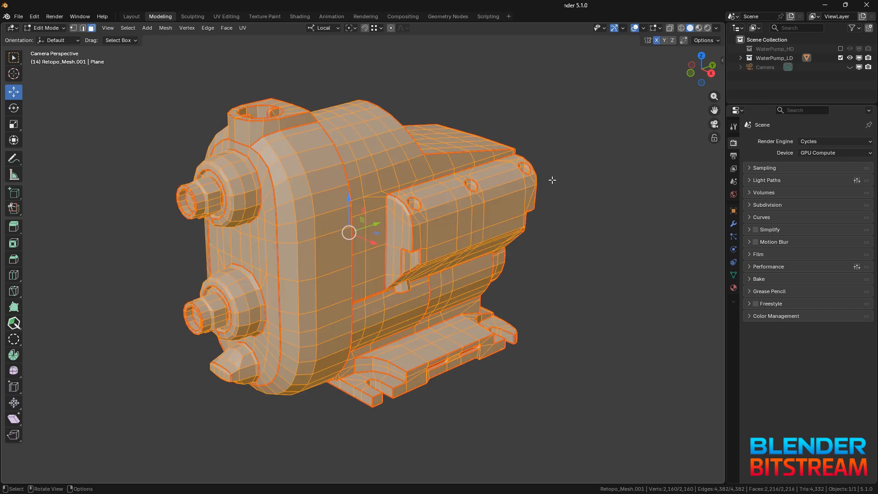
click(242, 29)
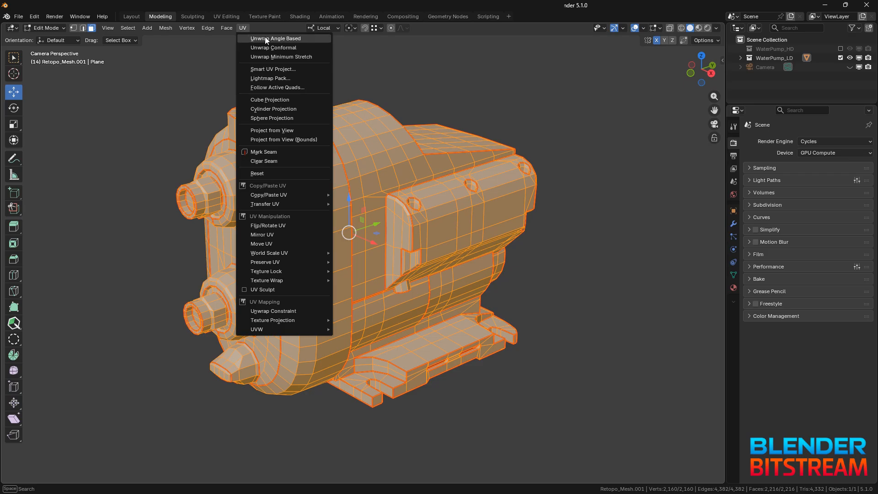
click(317, 39)
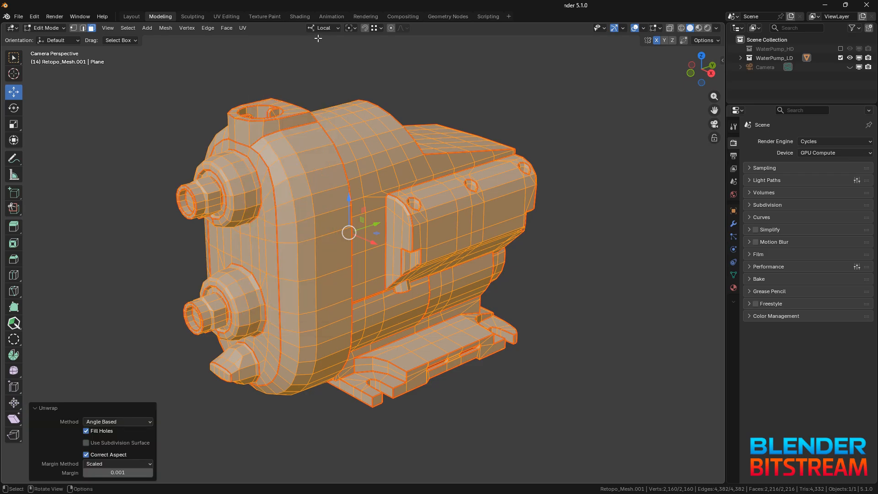
Step: Switch to the UV Editing workspace, select all UVs and pack the islands with Magic UV's Pack UV
click(234, 17)
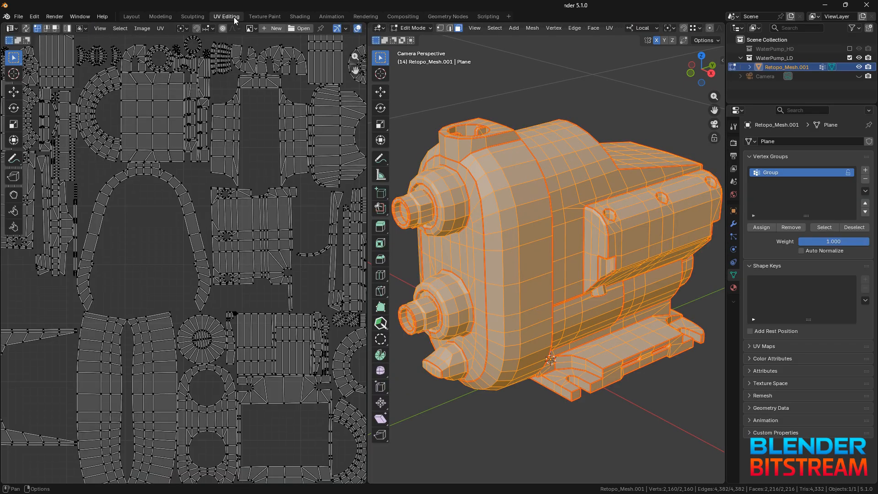
key(a)
key(n)
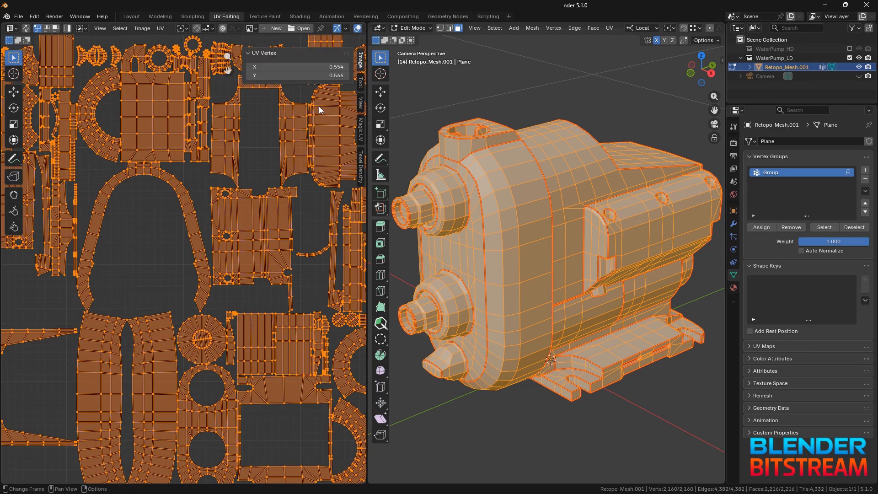
click(361, 131)
click(277, 66)
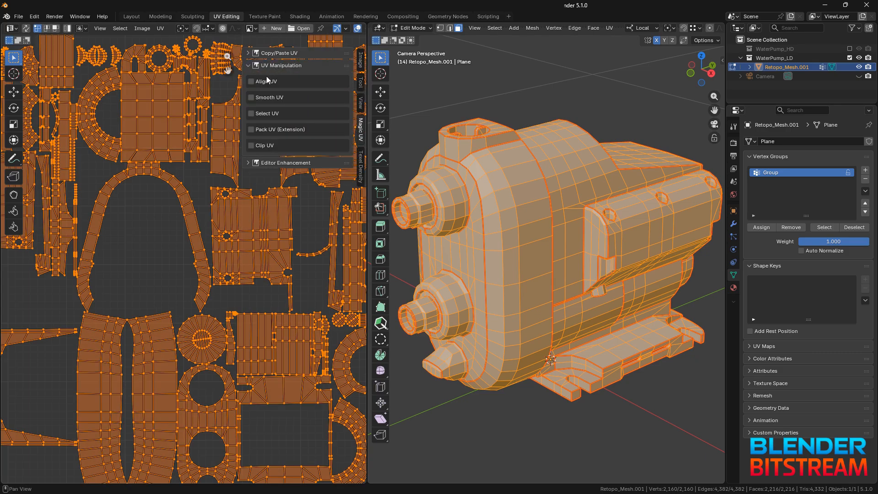
click(251, 129)
click(308, 142)
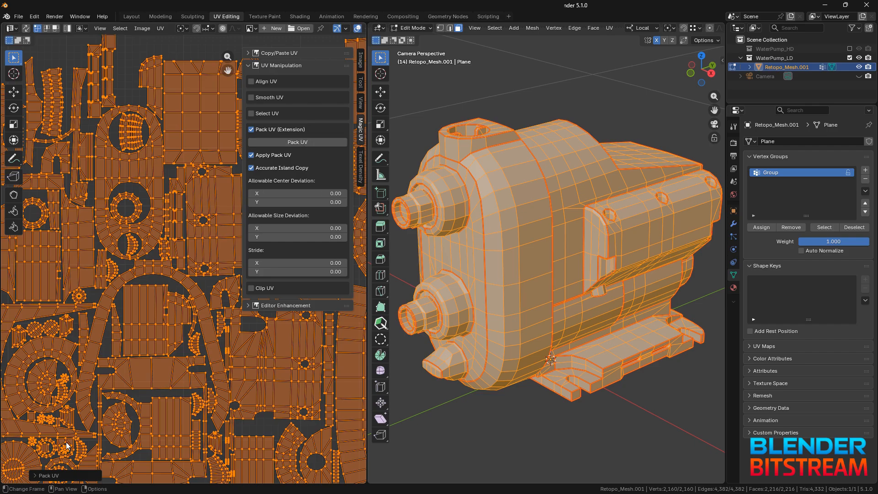
Step: Set the margin of the UV packing to 0.01 and hide the UV editor's sidebar
click(54, 476)
click(107, 395)
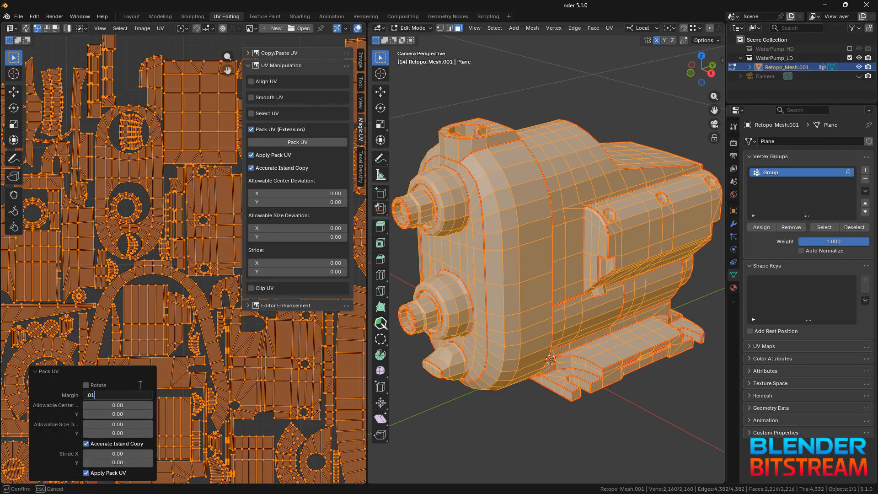
text(.01)
key(Return)
click(37, 372)
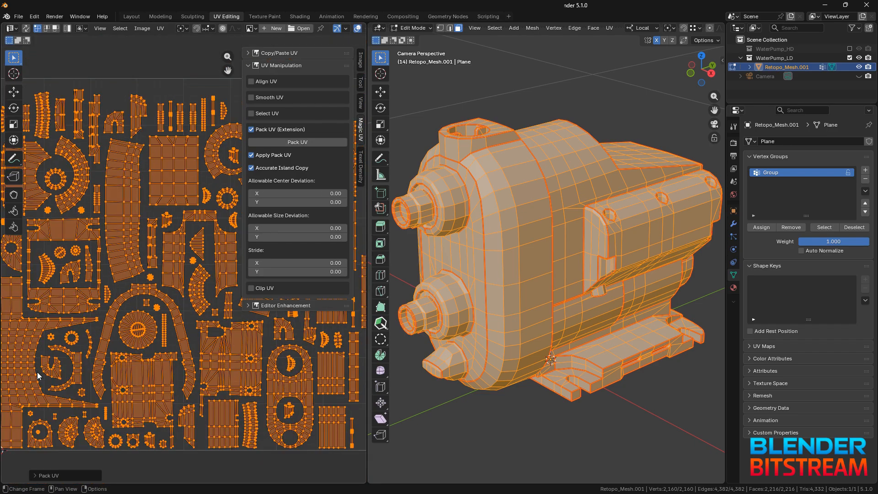
key(n)
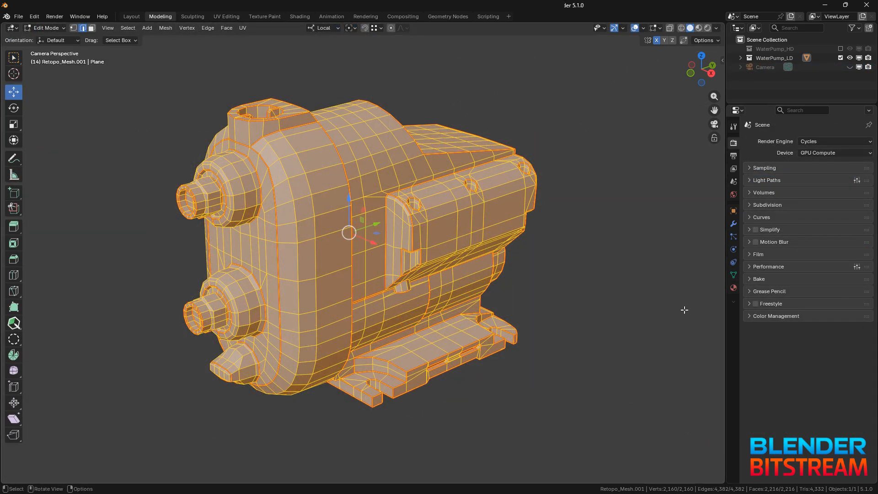
Step: Clear the seams from the whole mesh and shade the pump object smooth
right_click(547, 266)
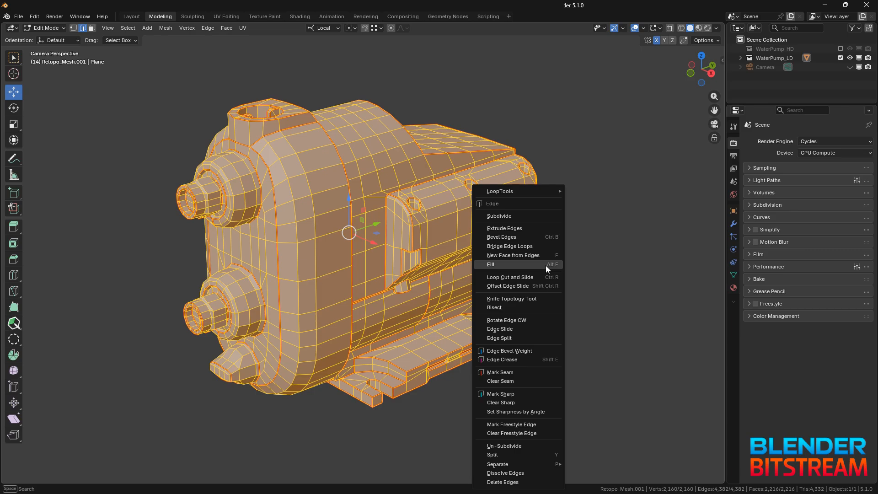
click(518, 380)
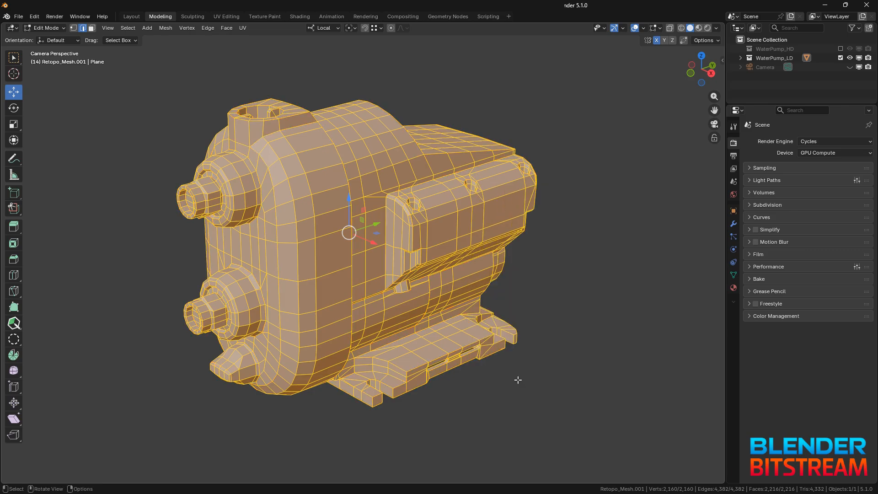
key(Tab)
right_click(370, 154)
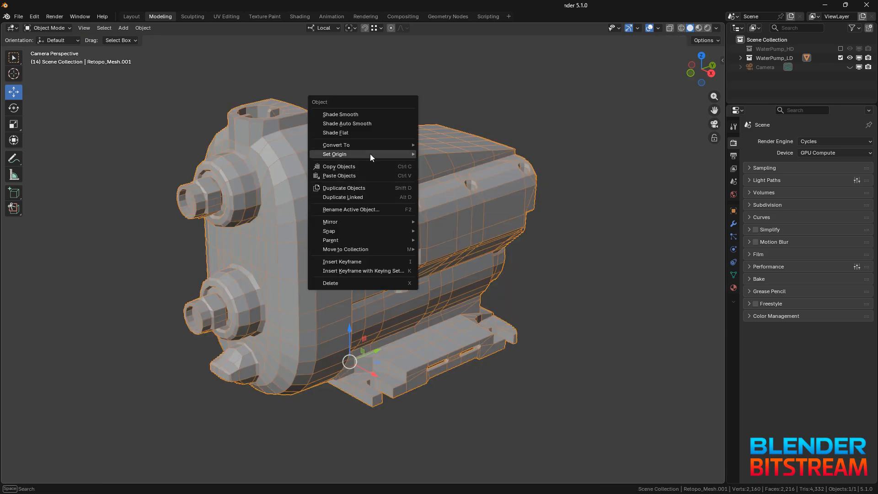
click(349, 114)
Step: Add a Weighted Normal modifier to the low-poly pump
click(733, 224)
click(775, 141)
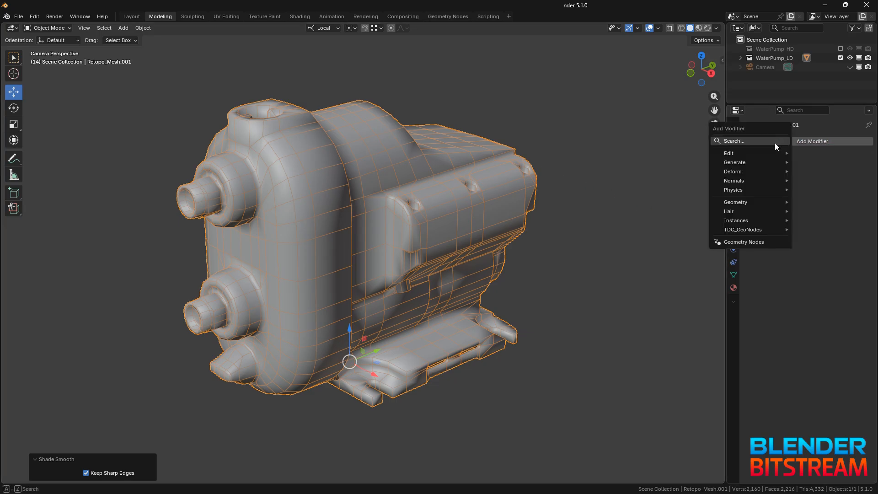
text(weighted)
click(772, 163)
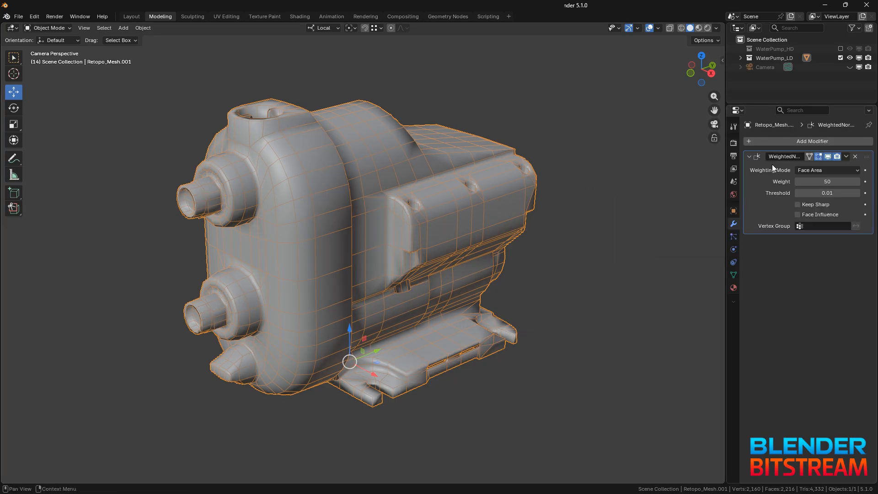
Step: Set the Weighted Normal modifier's weight to 100, enable Face Influence and apply the modifier
click(816, 181)
text(100)
key(Return)
click(798, 215)
click(847, 156)
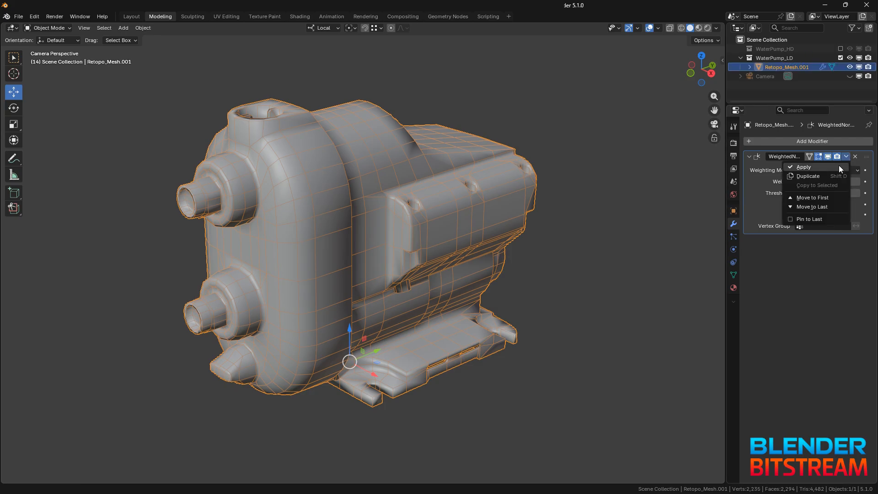
click(839, 165)
Step: Duplicate the low-poly pump in place and rename the copy Cage
right_click(441, 212)
click(441, 212)
right_click(441, 211)
key(F2)
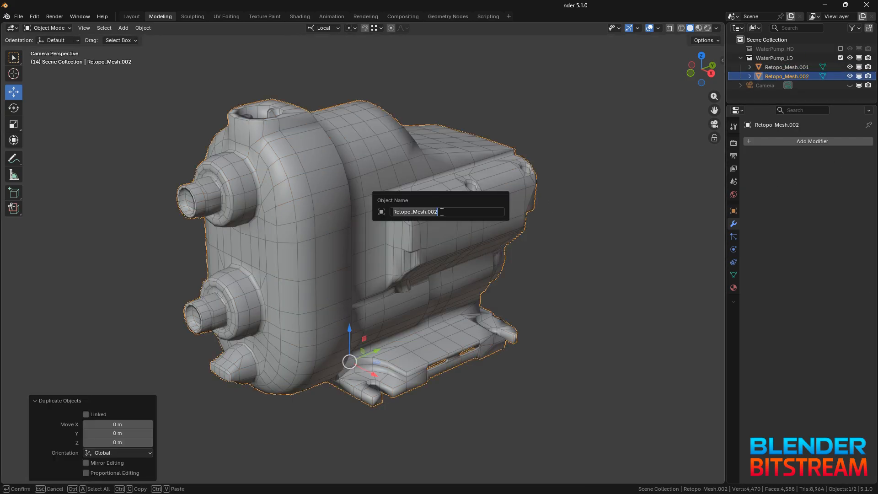
text(Cage)
key(Return)
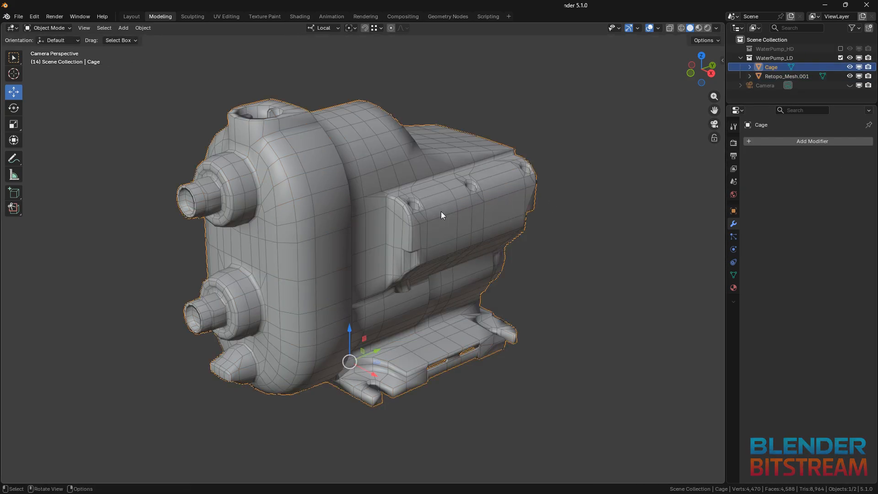
Step: Hide the original low-poly mesh and give Cage a new material with green base colour #00E719FF in material preview shading
click(849, 76)
click(699, 27)
click(733, 288)
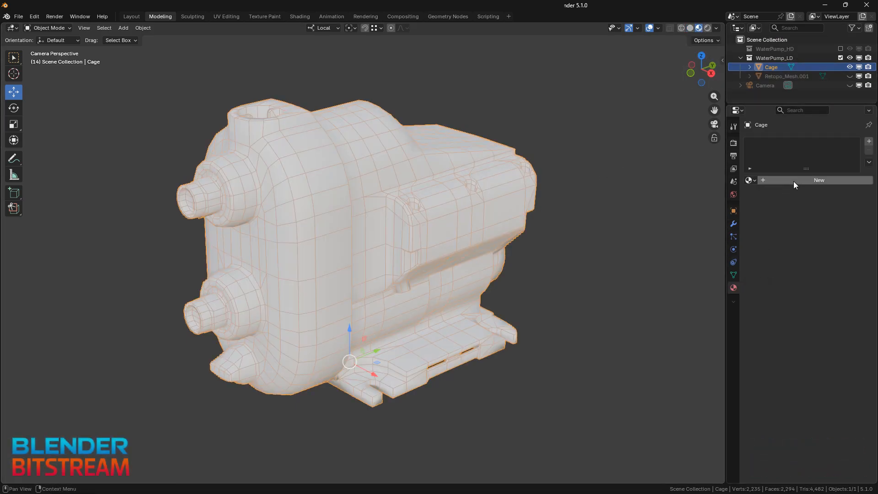
click(794, 181)
click(815, 238)
click(781, 93)
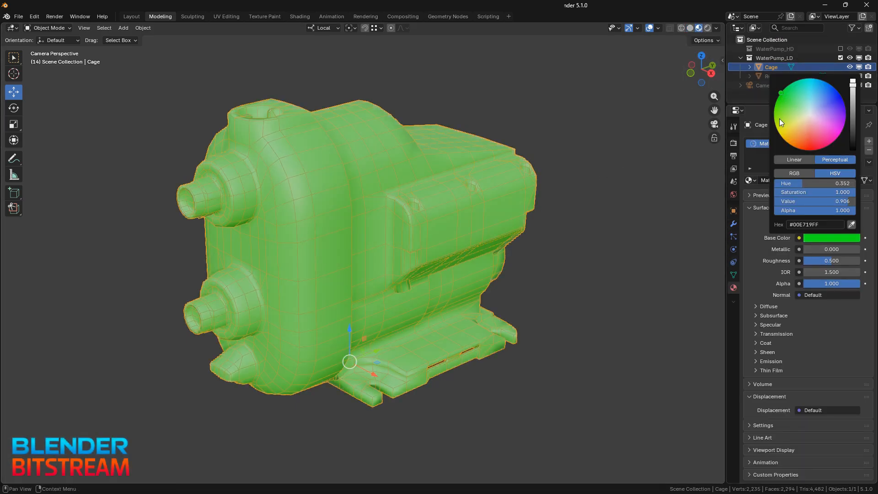
Step: Add a Displace modifier to Cage and set both its strength and midlevel to 0
click(734, 225)
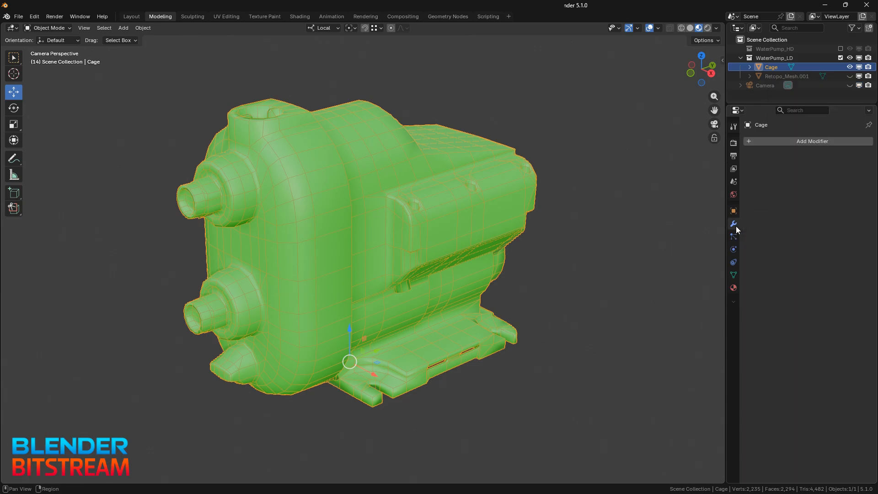
click(775, 141)
click(761, 171)
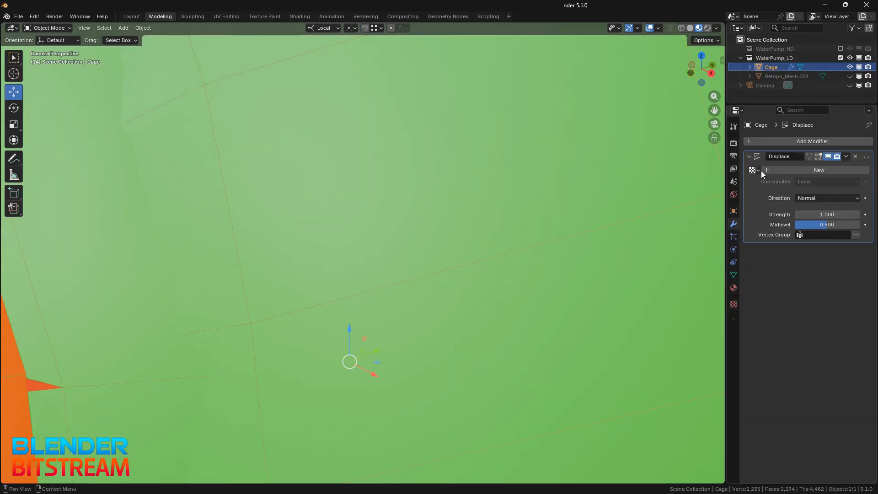
click(812, 214)
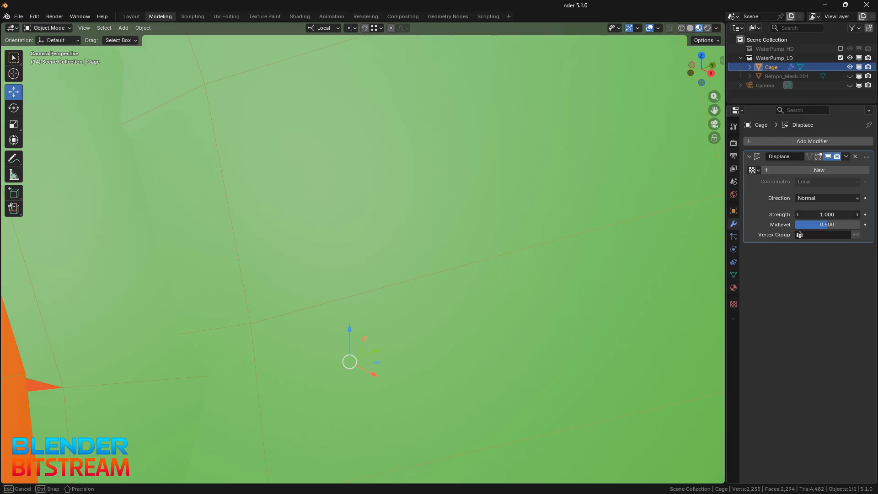
text(0)
key(Return)
click(814, 224)
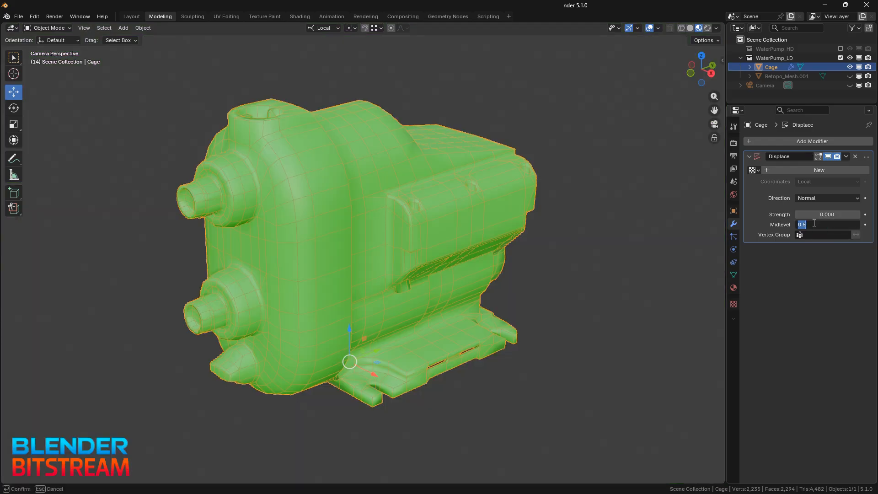
text(0)
key(Return)
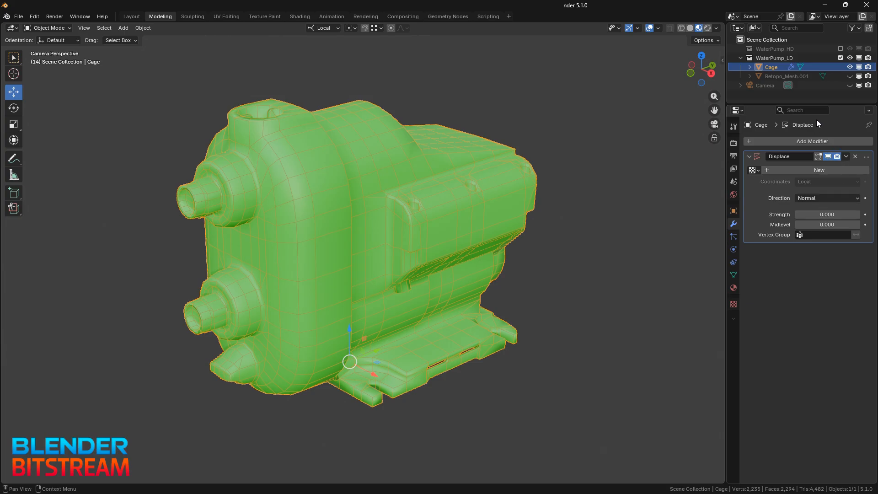
Step: Enable the WaterPump_HD collection, raise Cage's Displace strength to 0.004 so it encloses the high-poly pump, and apply the modifier
click(841, 54)
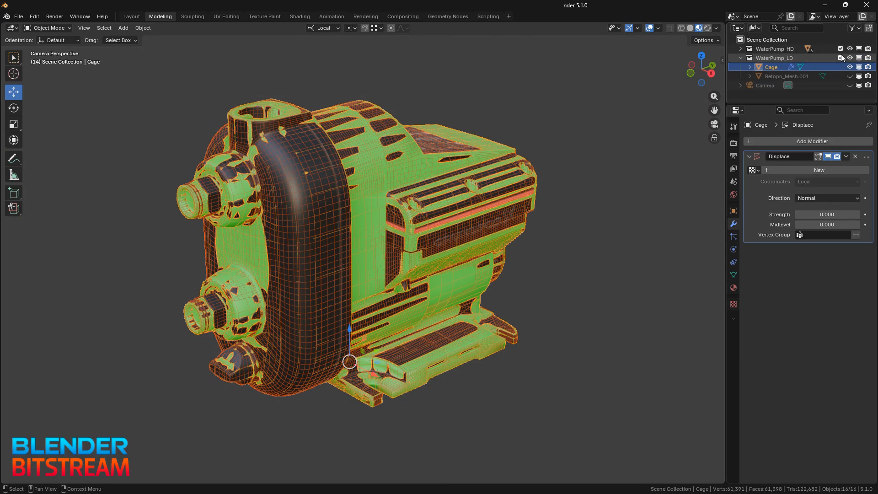
click(821, 214)
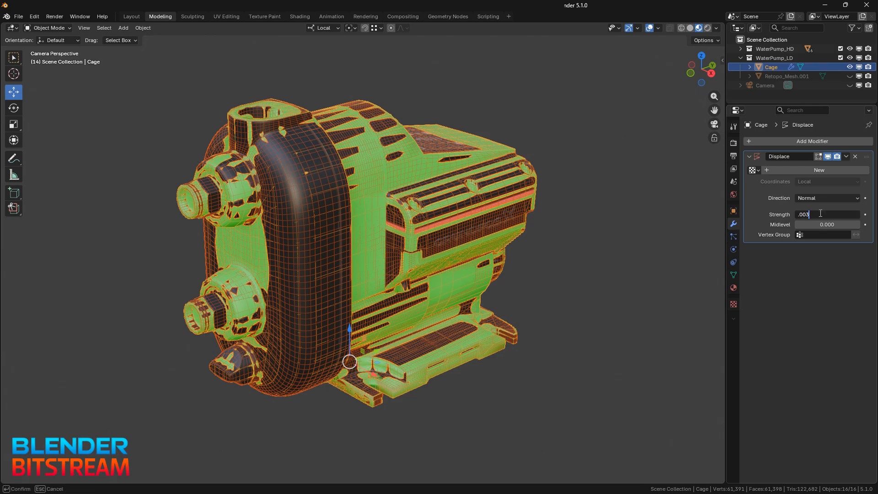
key(Return)
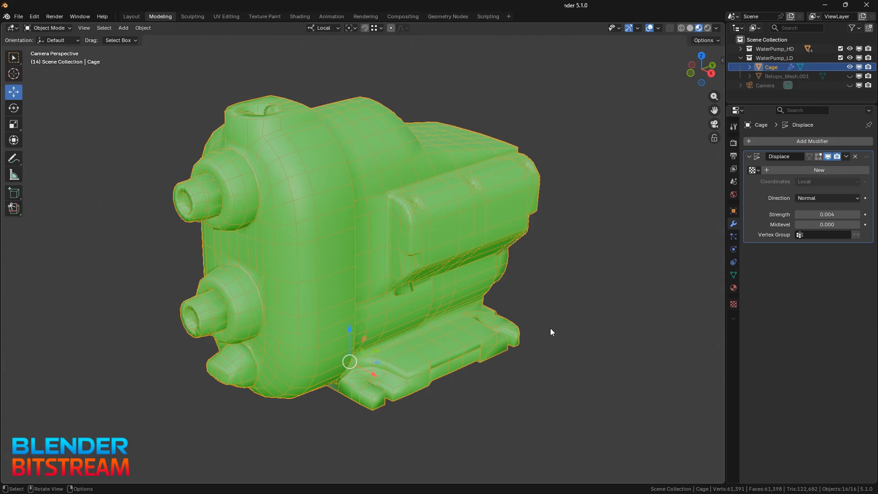
click(846, 156)
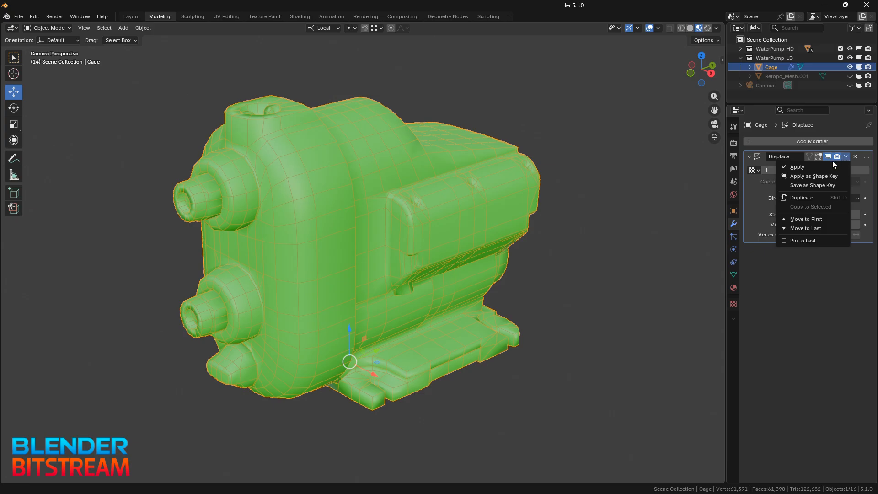
click(831, 166)
Step: Hide Cage in viewport and renders, unhide Retopo_Mesh.001, and exclude the WaterPump_HD collection from the view layer
click(849, 67)
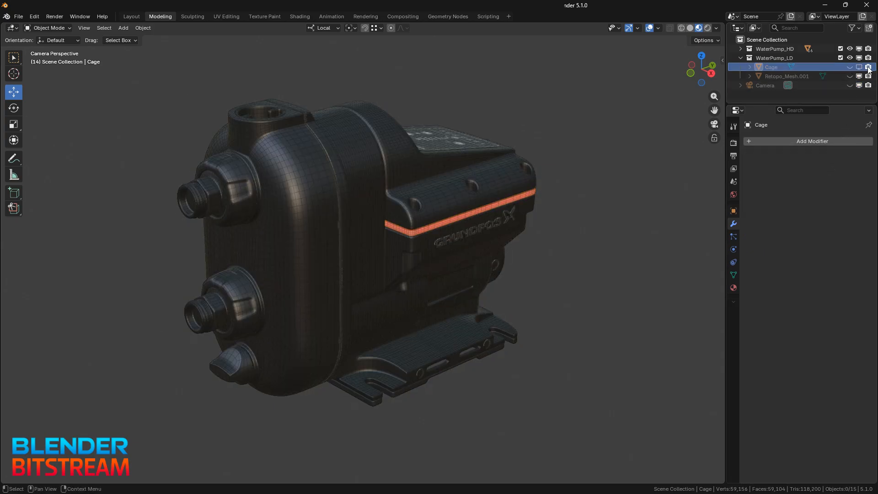
click(850, 77)
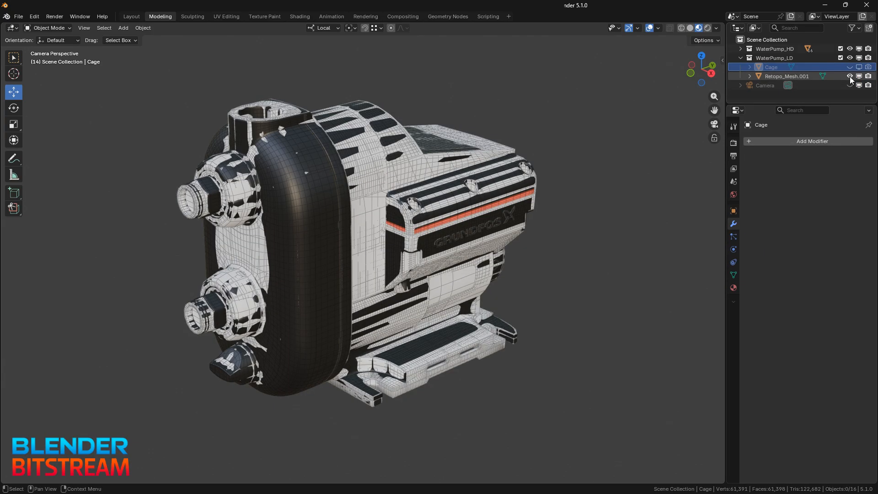
click(840, 48)
Step: Create a new material named WaterPump on Retopo_Mesh.001 in the Shading workspace
click(787, 76)
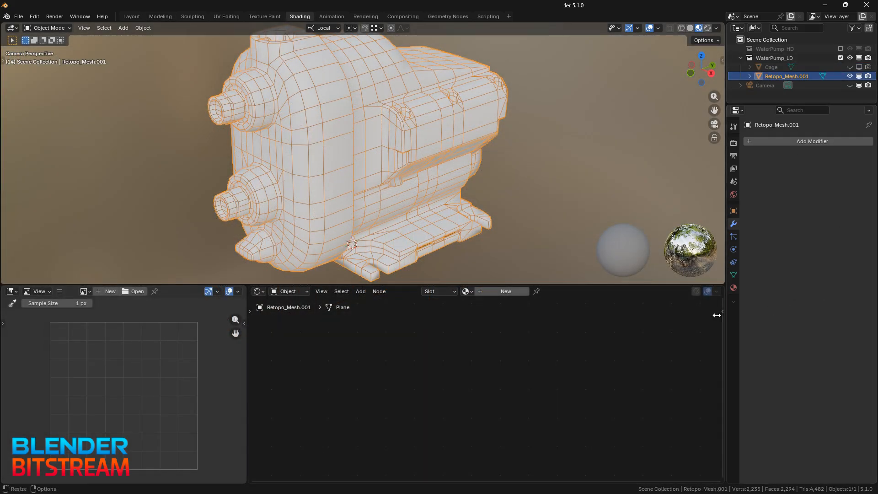
click(506, 291)
double_click(492, 291)
text(Water)
key(Return)
Step: Add an Image Texture node beside the Principled BSDF in the WaterPump material
middle_drag(445, 366, 463, 330)
scroll(463, 334, up, 3)
key(shift+a)
text(image)
key(Return)
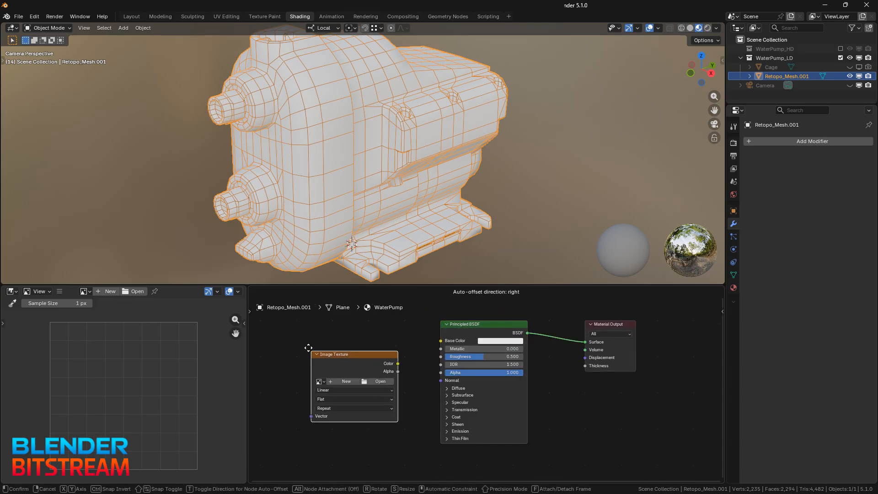
click(311, 354)
Step: Create a 1024 × 1024 px black image named WaterPump_N in the texture node and set its color space to Non-Color
click(320, 366)
text(Wa)
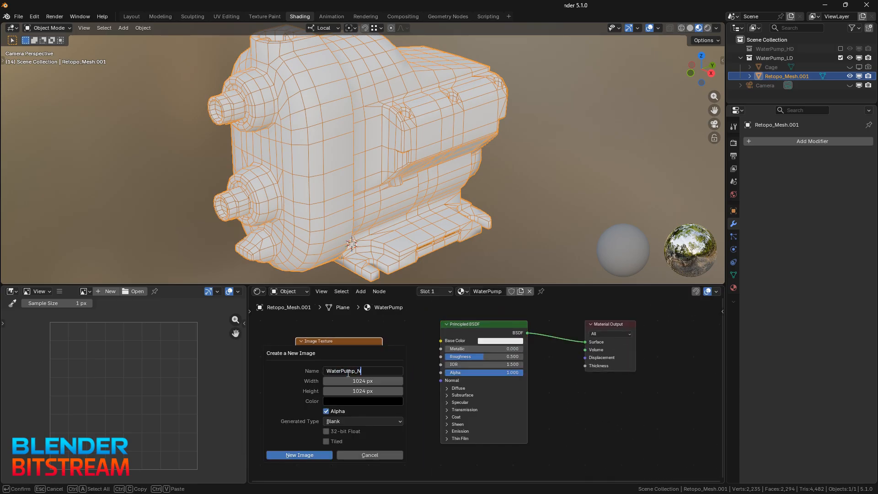
text(terPump_N)
key(Return)
click(377, 401)
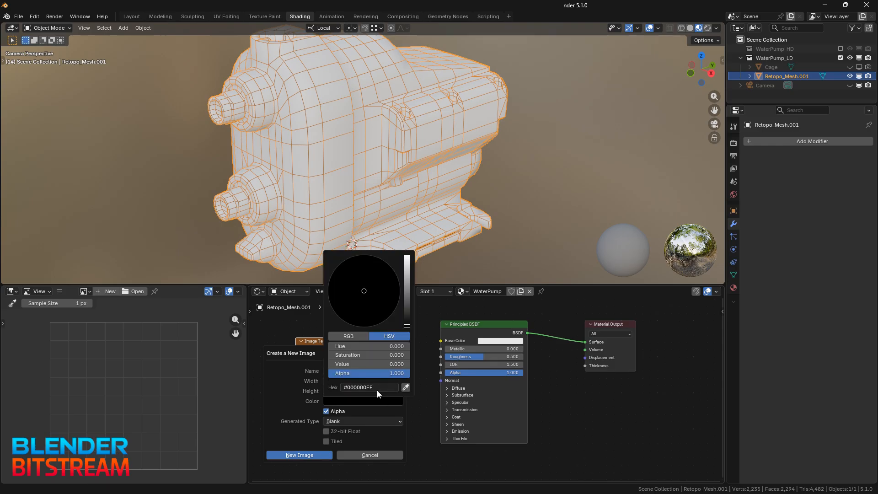
click(311, 455)
click(333, 414)
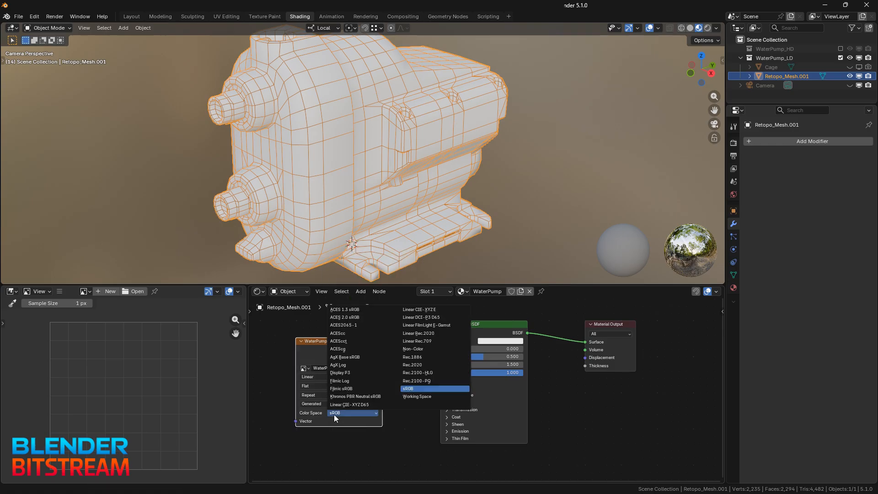
click(411, 349)
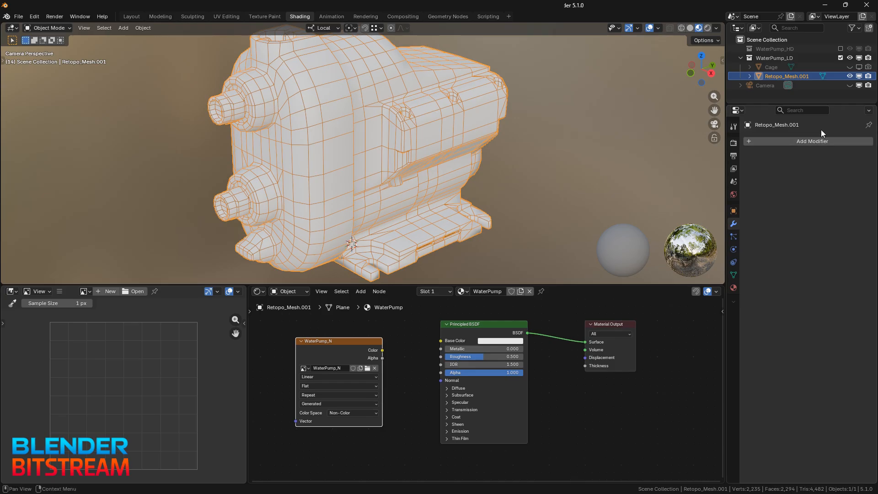
Step: Re-enable the WaterPump_HD collection and select all its objects together with Retopo_Mesh.001 as the active object
click(841, 47)
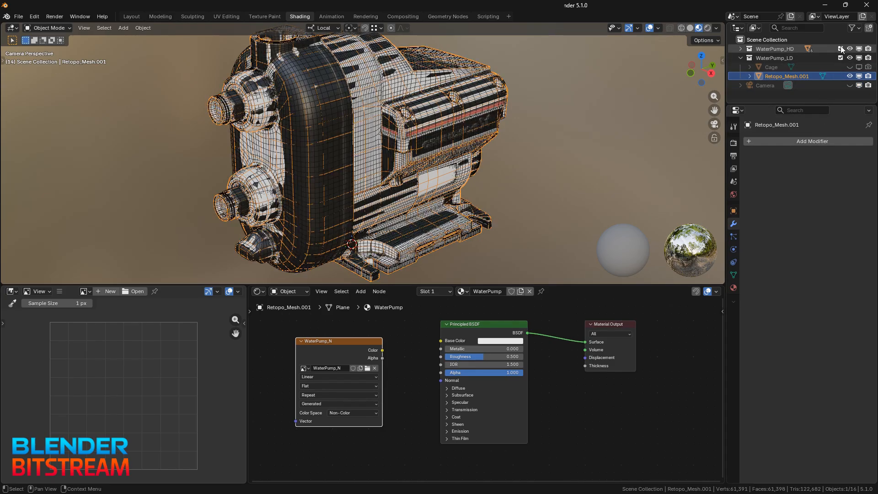
click(781, 48)
right_click(780, 48)
click(722, 104)
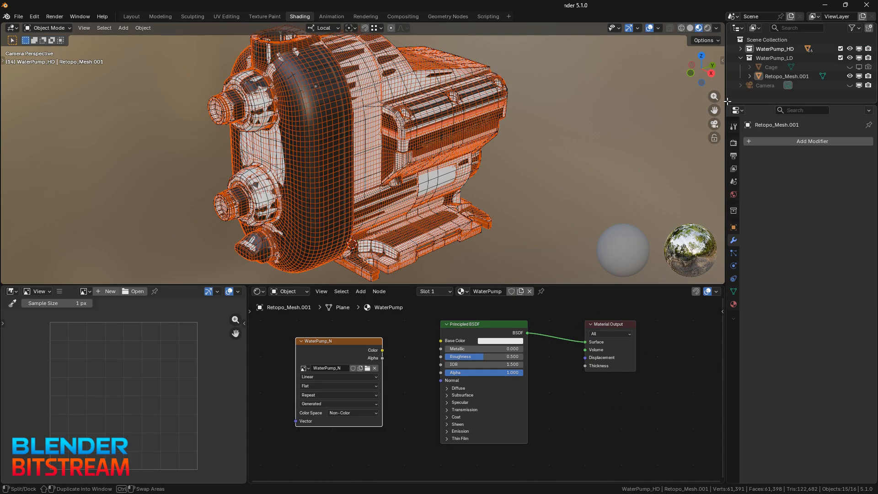
ctrl+click(783, 76)
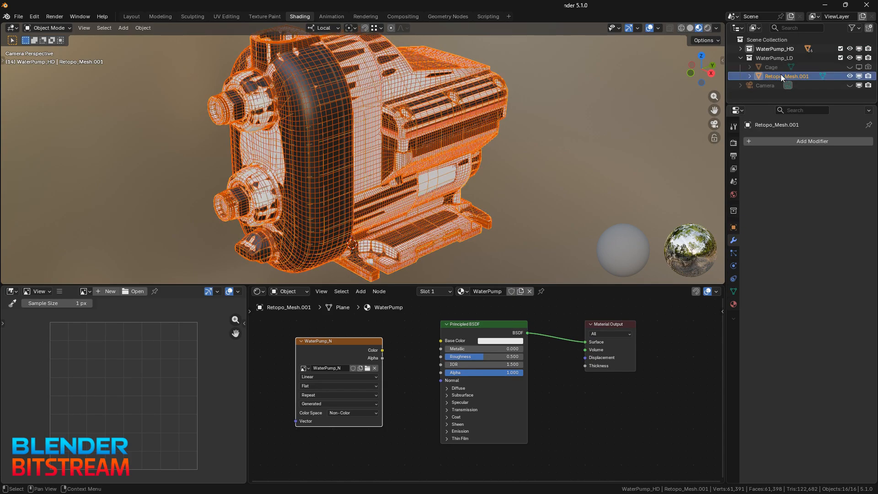
Step: Set the Cycles bake type to Normal and enable Selected to Active
click(733, 142)
click(770, 279)
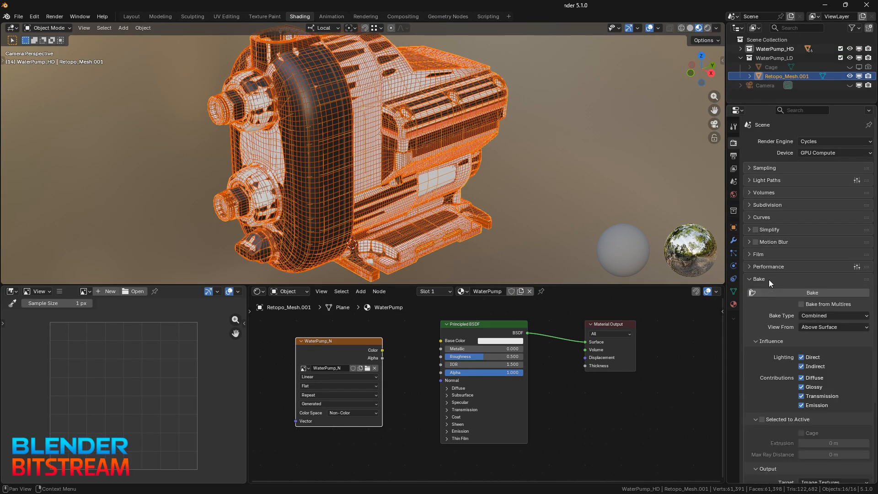
click(807, 316)
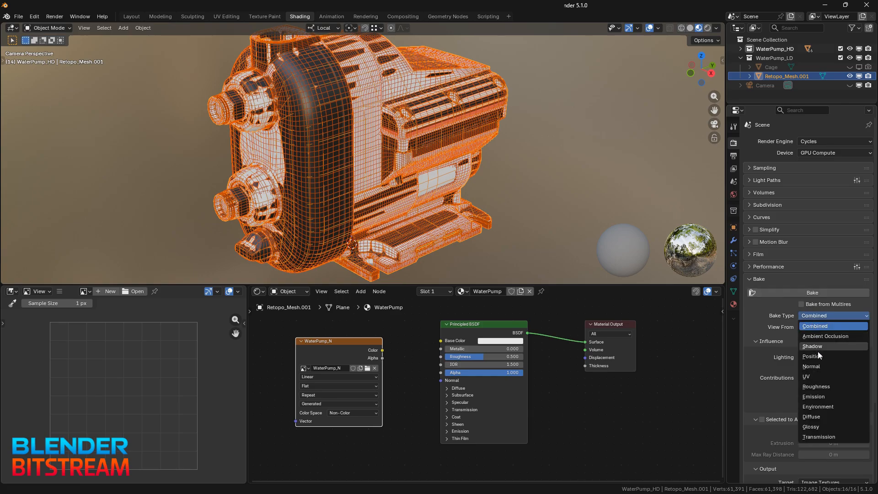
click(816, 367)
click(762, 386)
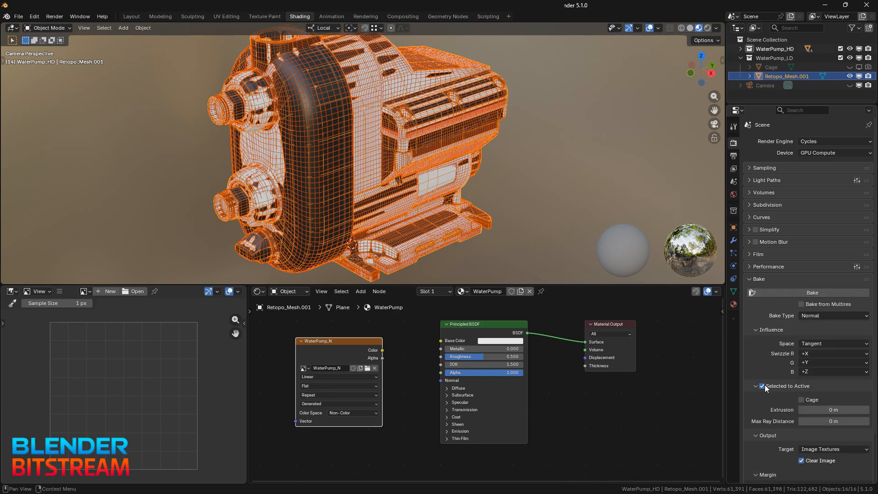
Step: Enable baking with a cage, assign Cage as the cage object, and set the max ray distance to 0.01 m
click(801, 400)
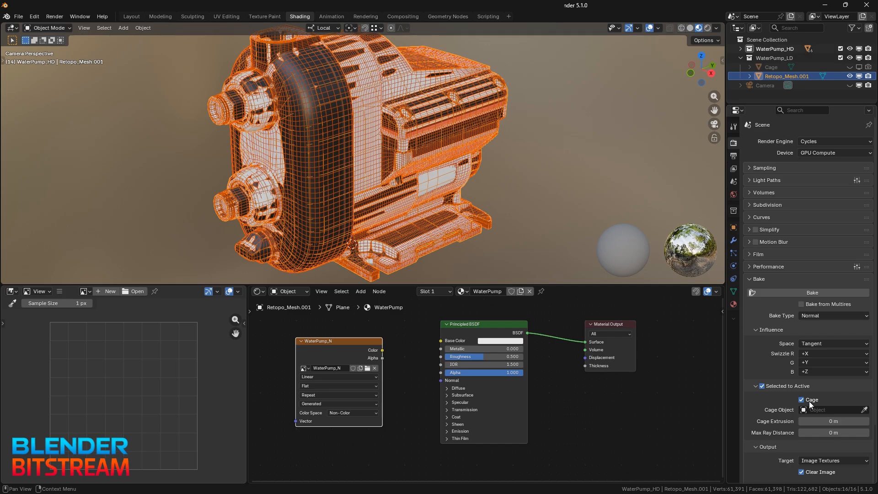
click(864, 409)
click(773, 68)
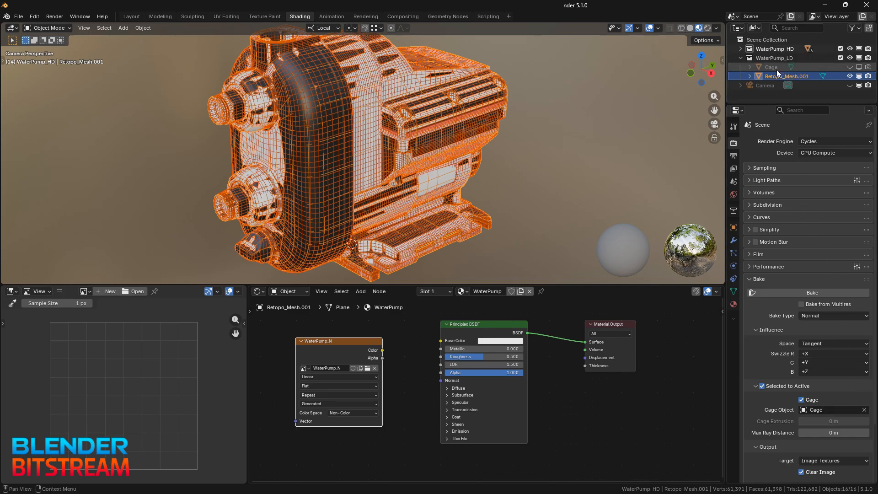
click(834, 433)
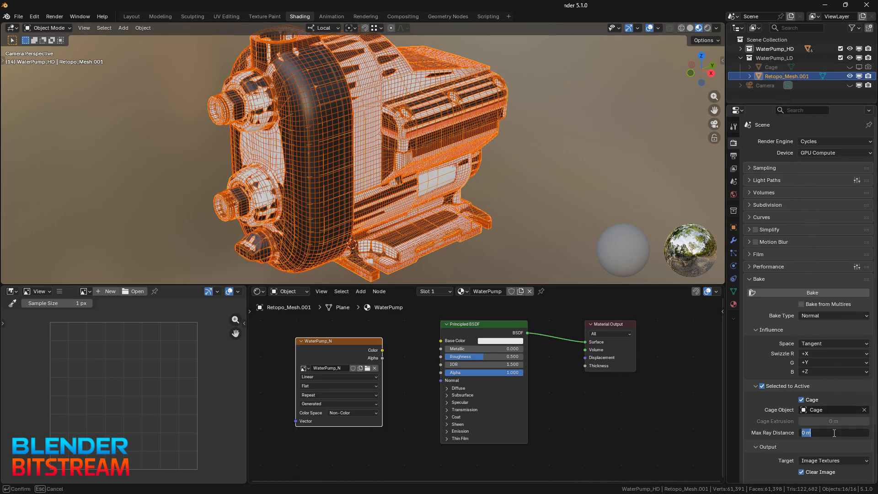
key(Return)
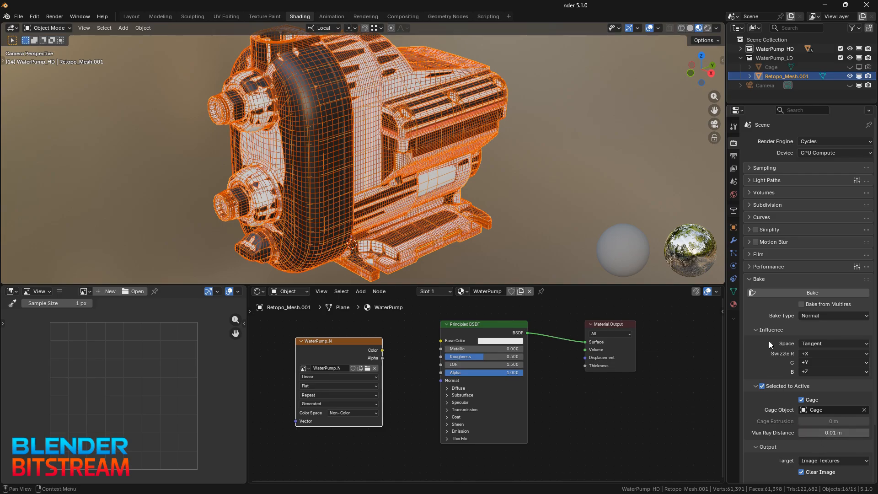
Step: Bake the normal map into WaterPump_N and pack the baked image into the blend file
click(777, 292)
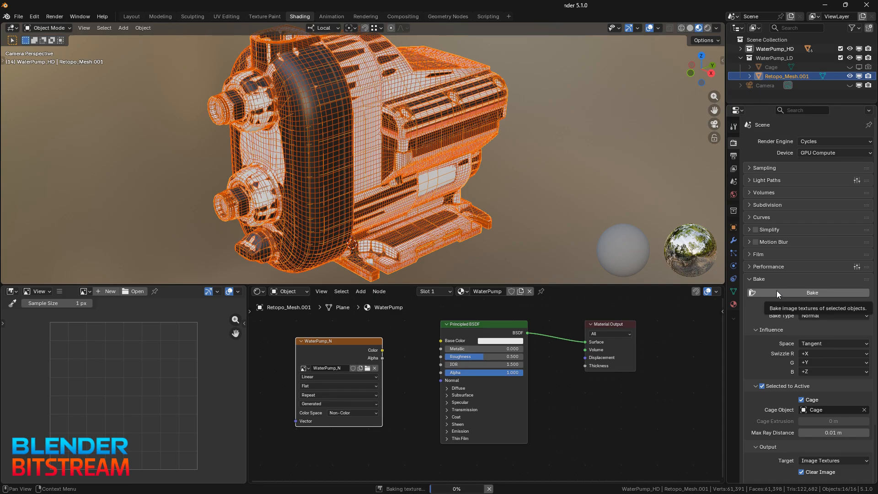
click(60, 291)
mouse_move(82, 311)
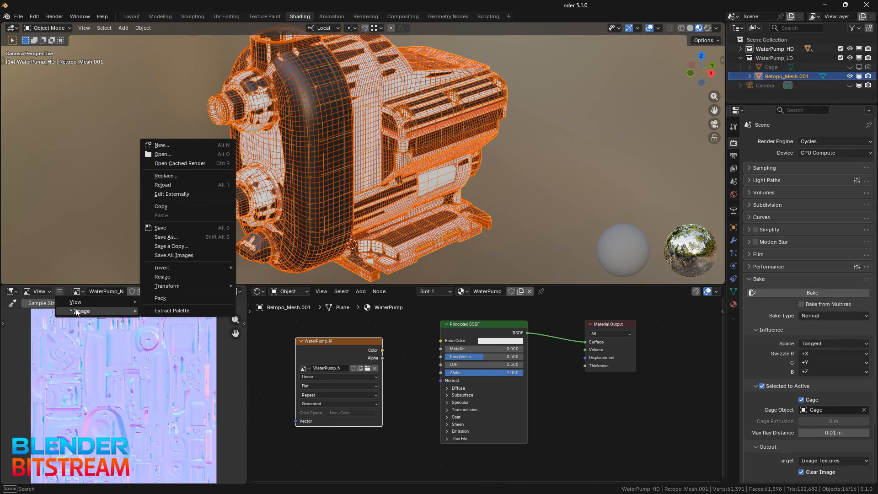
click(155, 298)
Step: Move the WaterPump_N texture node aside and add a Normal Map node between it and the Principled BSDF
drag(346, 342, 308, 335)
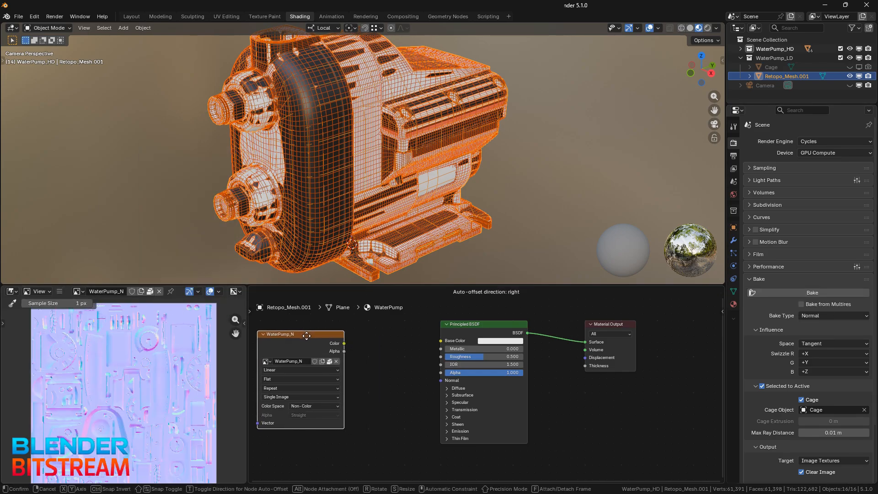
key(shift+a)
click(364, 355)
text(normal)
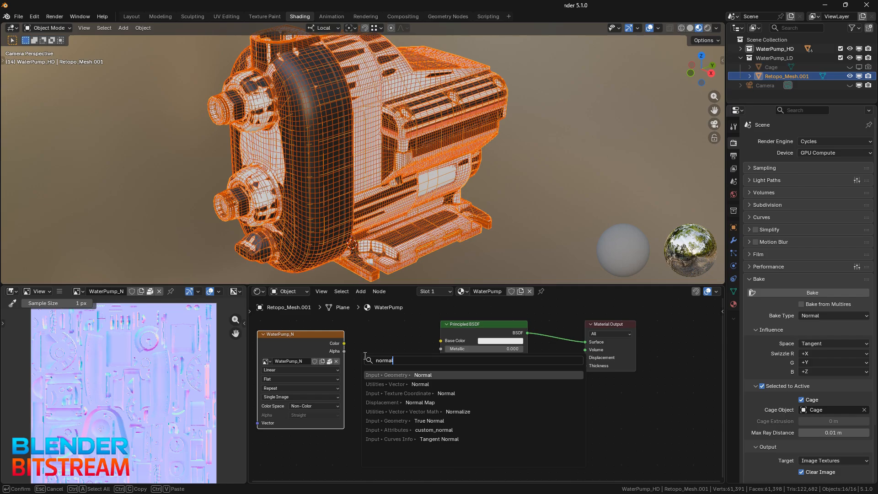
text( map)
click(396, 375)
click(359, 335)
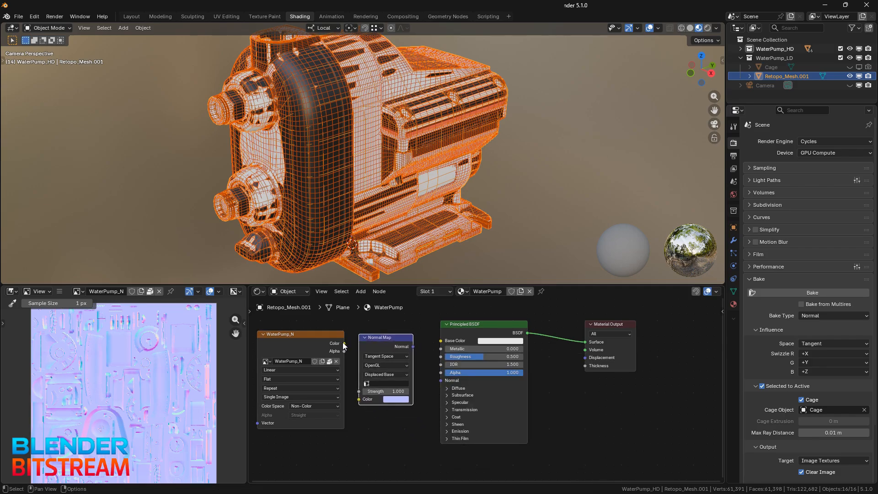
Step: Link WaterPump_N's color through the Normal Map node to the Principled BSDF's normal input, using Original Base for the Normal Map
drag(343, 343, 354, 398)
click(379, 375)
click(380, 391)
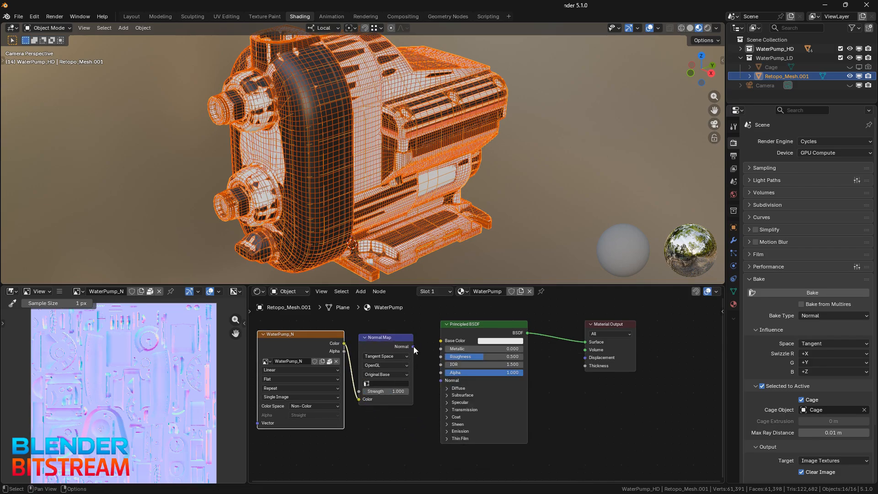
drag(414, 347, 432, 383)
Step: Exclude the WaterPump_HD collection and turn off viewport overlays to view the low-poly pump with its normal map
click(841, 49)
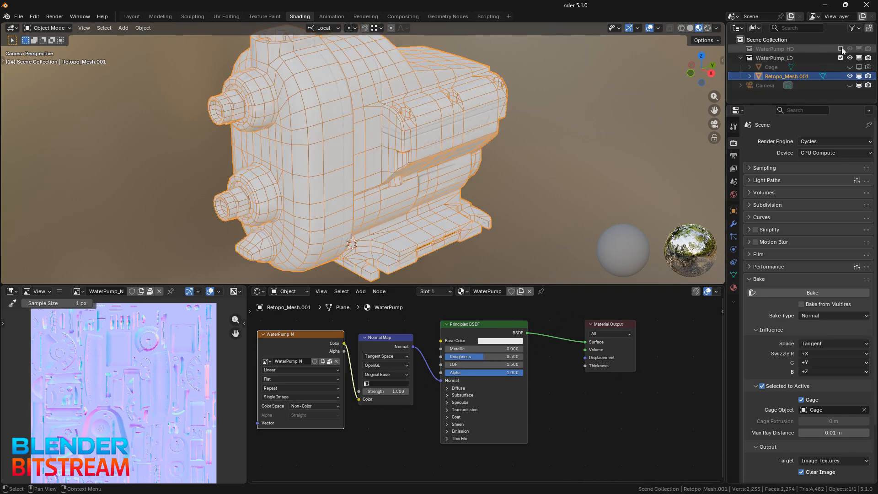
click(649, 29)
Step: Move the WaterPump_N and Normal Map nodes down together and add an Image Texture node with a WaterPump_BC image above them
shift+click(385, 336)
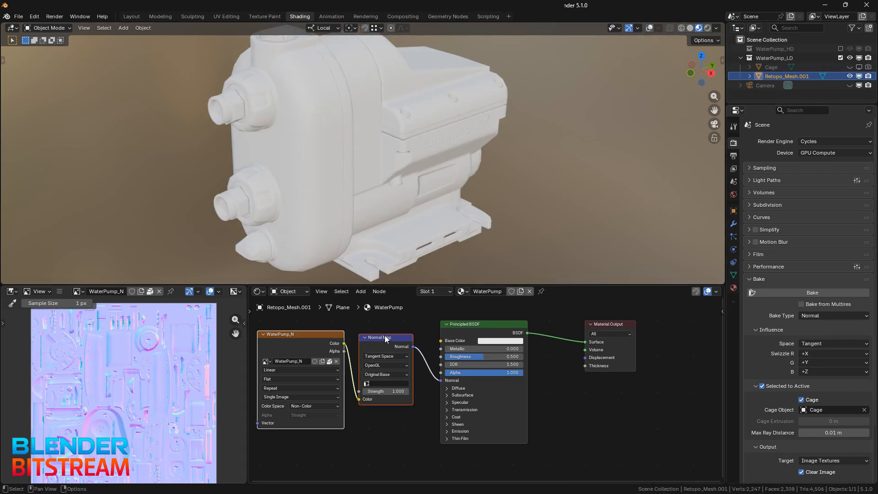
drag(385, 336, 383, 397)
middle_drag(293, 320, 315, 385)
key(shift+a)
text(image)
click(315, 358)
click(316, 359)
click(317, 361)
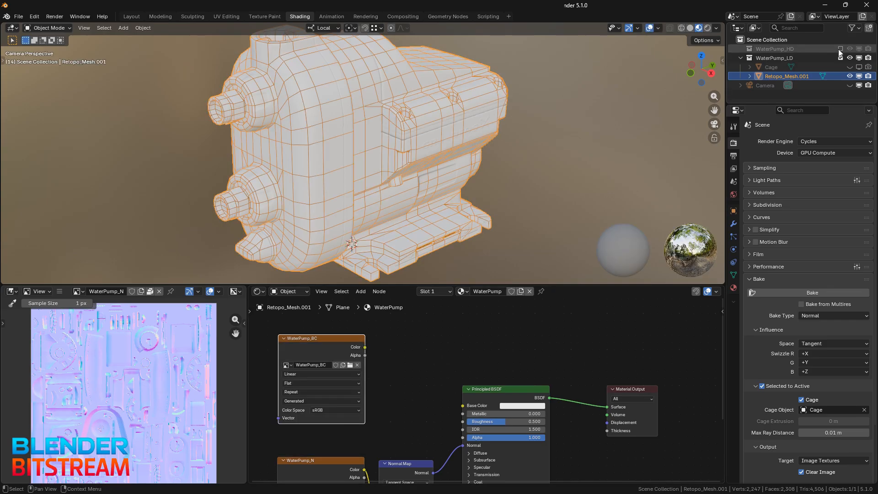
Step: Re-enable the WaterPump_HD collection, select all its objects, and add Retopo_Mesh.001 to the selection as the active object
click(841, 49)
click(781, 50)
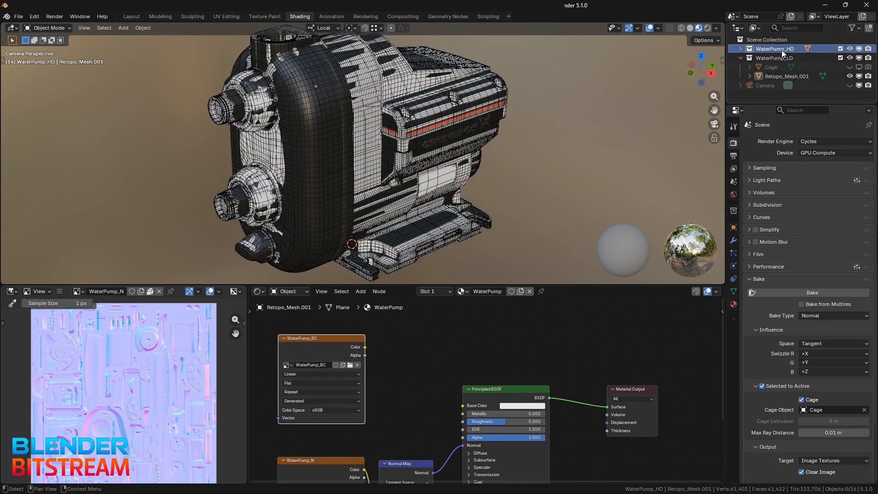
right_click(781, 51)
click(750, 103)
ctrl+click(778, 76)
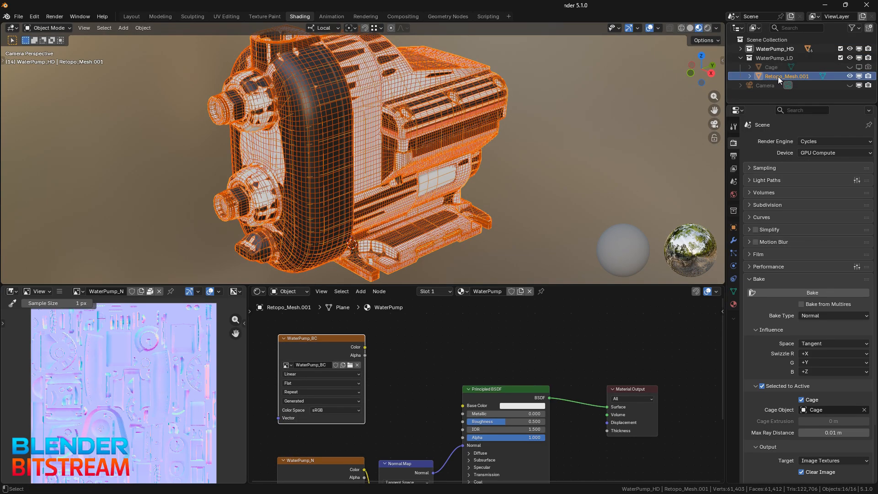
Step: Set the bake type to Diffuse with only the Color contribution enabled, excluding direct and indirect light
click(821, 311)
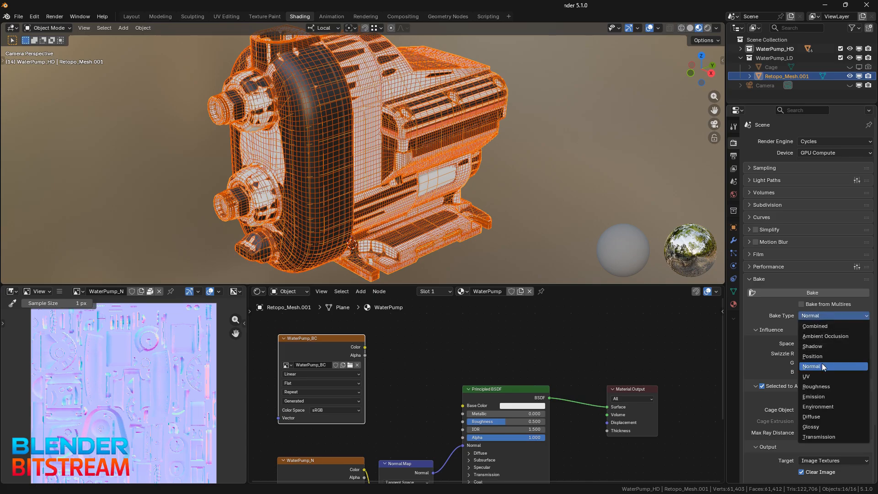
click(824, 415)
click(802, 358)
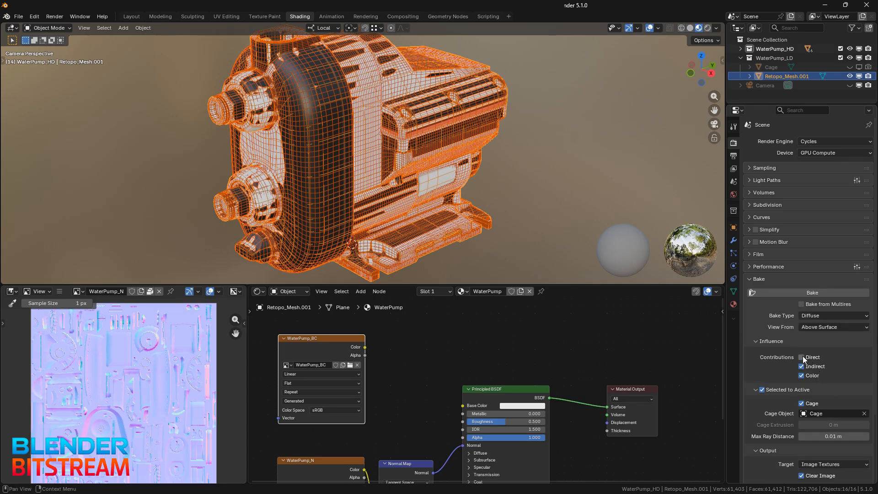
Step: Bake the diffuse color into WaterPump_BC without the cage, using a 0.0035 m extrusion and Clear Image turned off
click(802, 404)
click(818, 413)
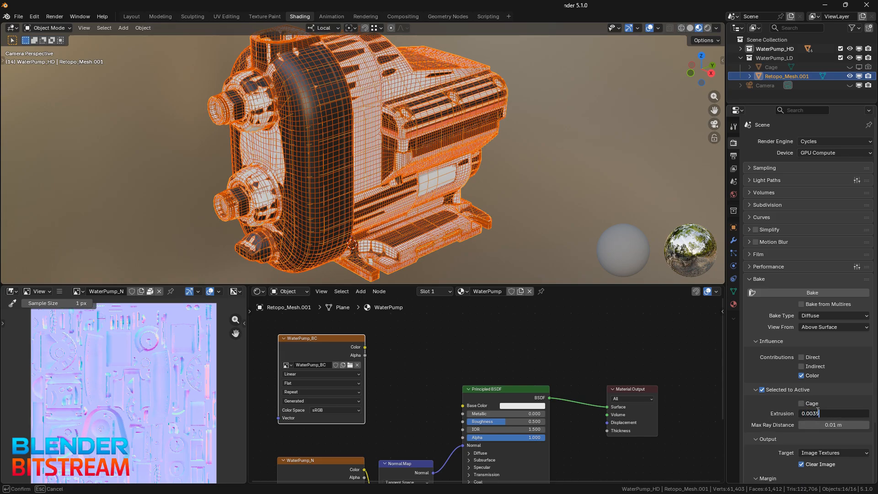
text(0.0035)
key(Return)
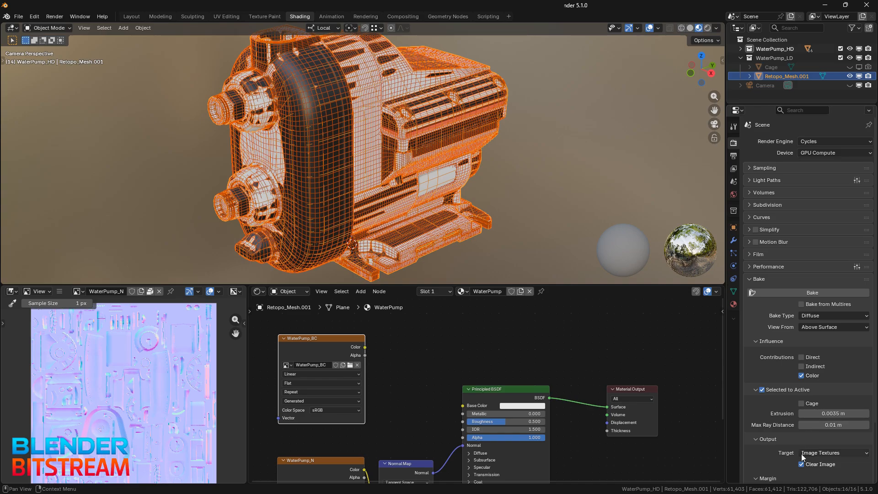
click(785, 296)
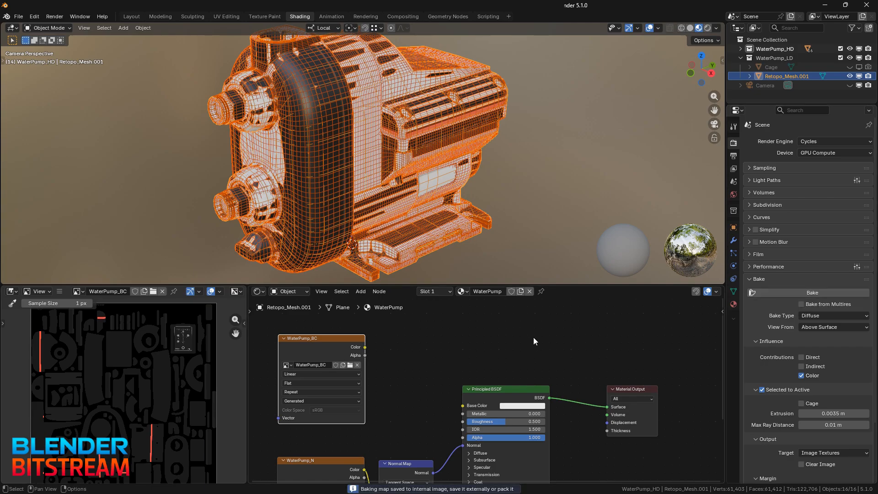
Step: Link WaterPump_BC's color to the Principled BSDF's base color, then exclude WaterPump_HD and turn off viewport overlays to view the low-poly pump
drag(366, 347, 463, 406)
click(841, 49)
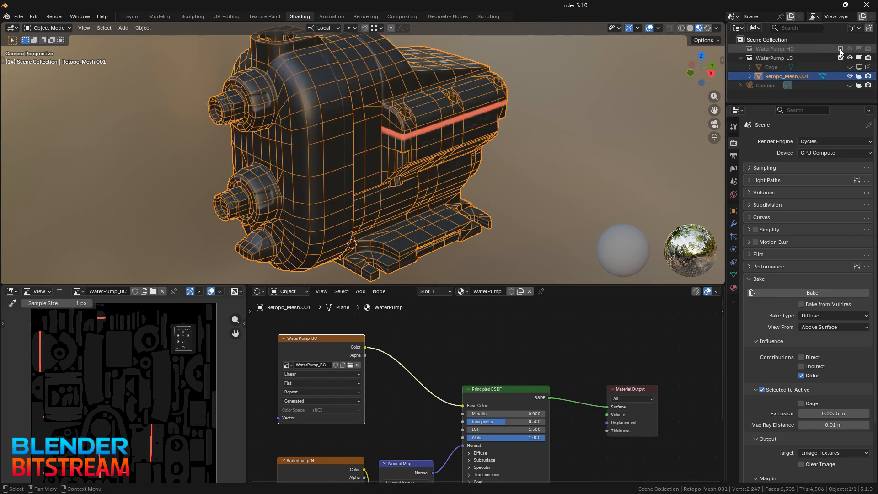
click(651, 28)
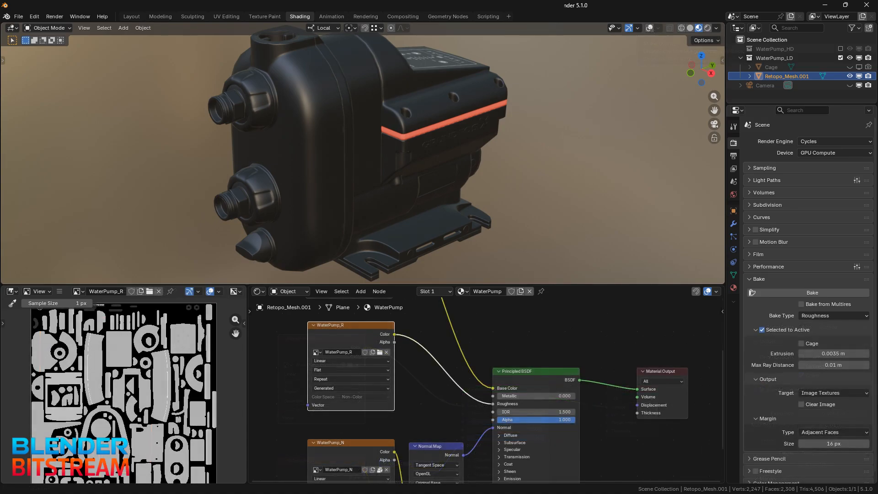